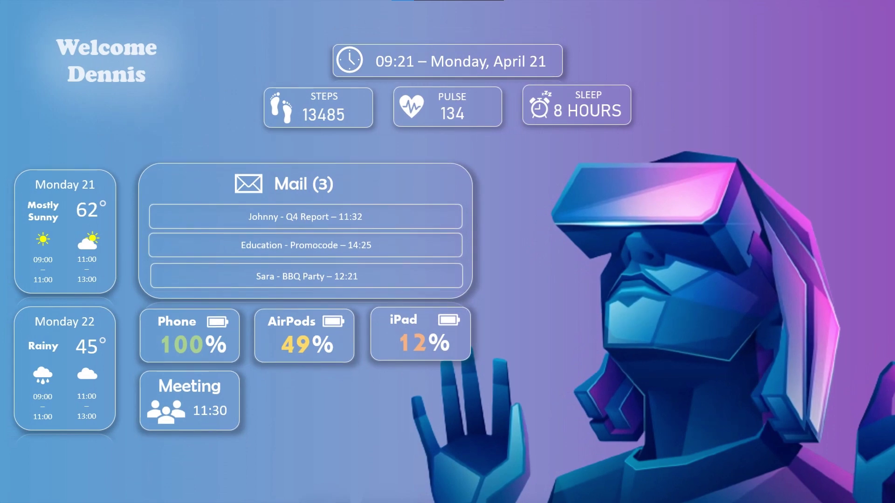
{"action": "key", "text": "Right"}
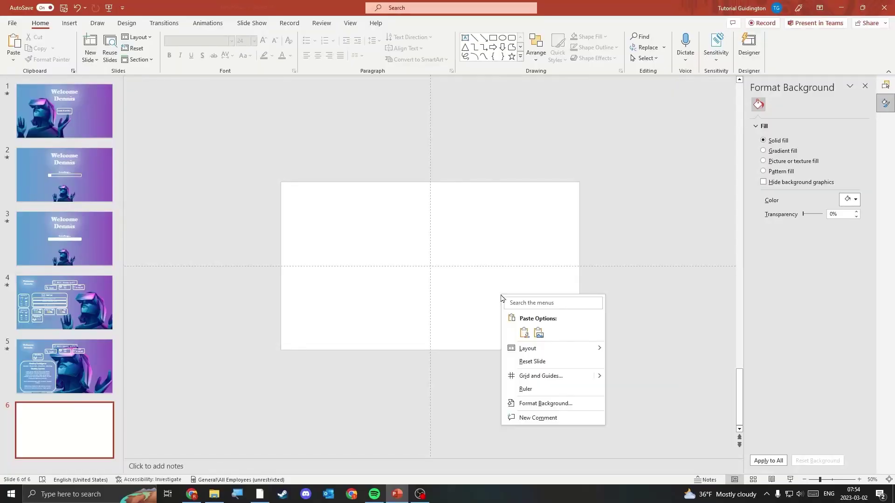
Fill the blank slide 6's background with the blue-to-purple gradient picture from a file.
{"action": "left_click", "coordinate": [546, 404]}
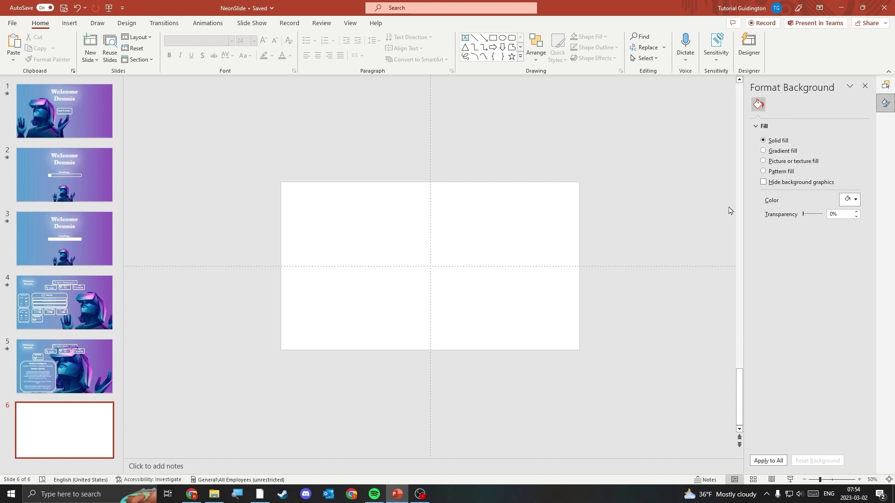
{"action": "left_click", "coordinate": [769, 162]}
{"action": "left_click", "coordinate": [777, 209]}
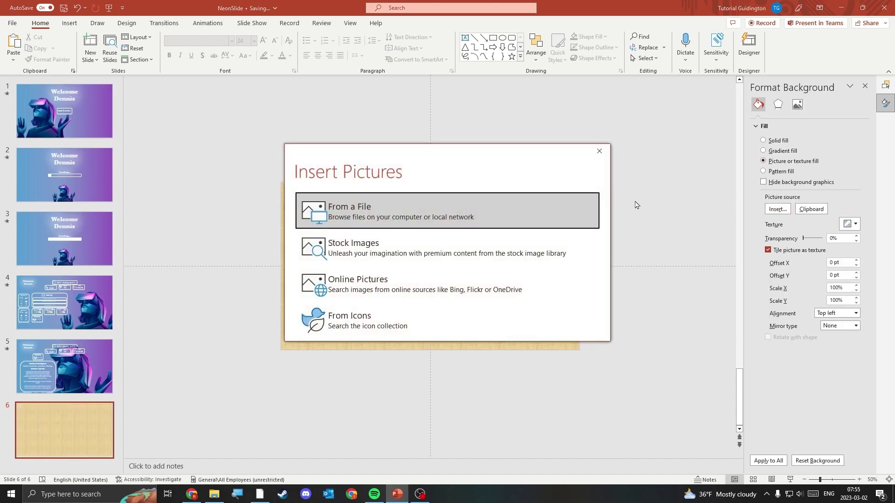
{"action": "left_click", "coordinate": [491, 206]}
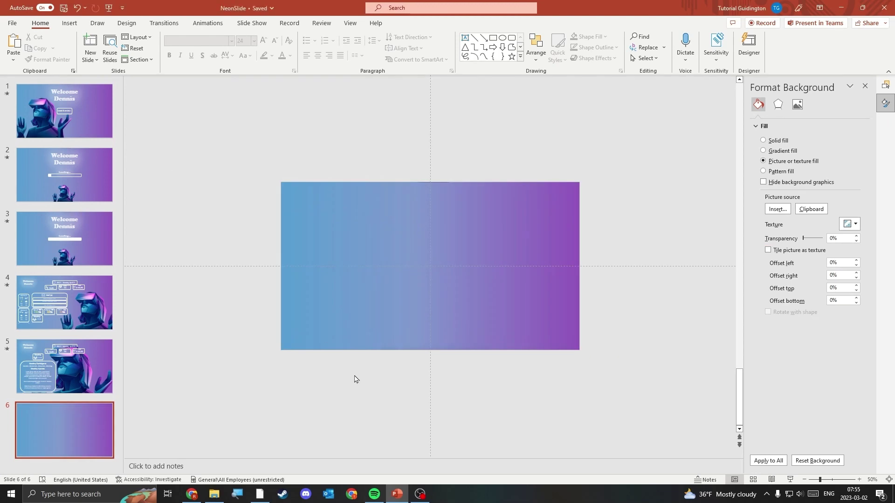
Paste the picture of the woman in the VR headset and place it along the slide's lower-left edge.
{"action": "key", "text": "ctrl+v"}
{"action": "mouse_move", "coordinate": [388, 221]}
{"action": "left_mouse_down"}
{"action": "mouse_move", "coordinate": [418, 256]}
{"action": "mouse_move", "coordinate": [383, 220]}
{"action": "left_mouse_up"}
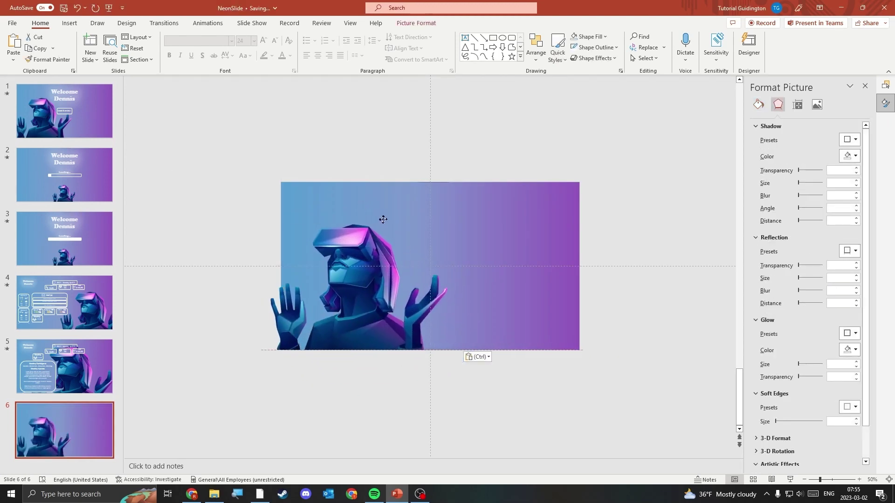
{"action": "left_click", "coordinate": [252, 164]}
Add a text box near the slide's top with the welcome greeting and name, centred in white 72-point Goudy Old Style.
{"action": "left_click", "coordinate": [69, 23]}
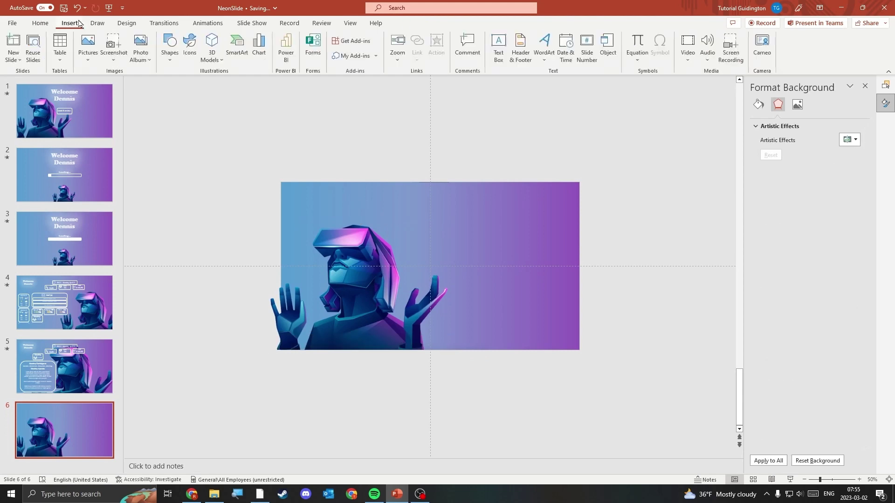
{"action": "left_click", "coordinate": [171, 44]}
{"action": "left_click", "coordinate": [166, 84]}
{"action": "left_click_drag", "start_coordinate": [373, 197], "coordinate": [517, 236]}
{"action": "type", "text": "Welcome Dennis"}
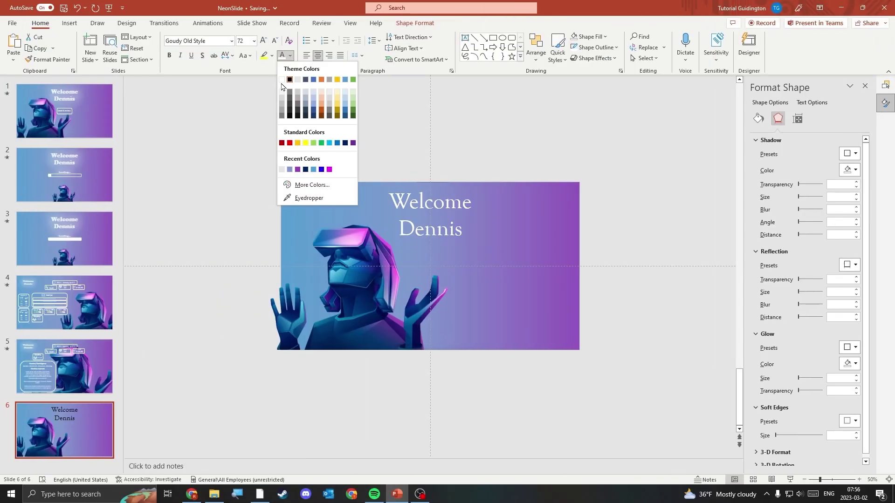
{"action": "left_click", "coordinate": [285, 81]}
{"action": "left_click", "coordinate": [284, 85]}
Draw a horizontal rounded rectangle about 12.4 cm wide and 1.3 cm high below the greeting.
{"action": "left_click", "coordinate": [70, 23]}
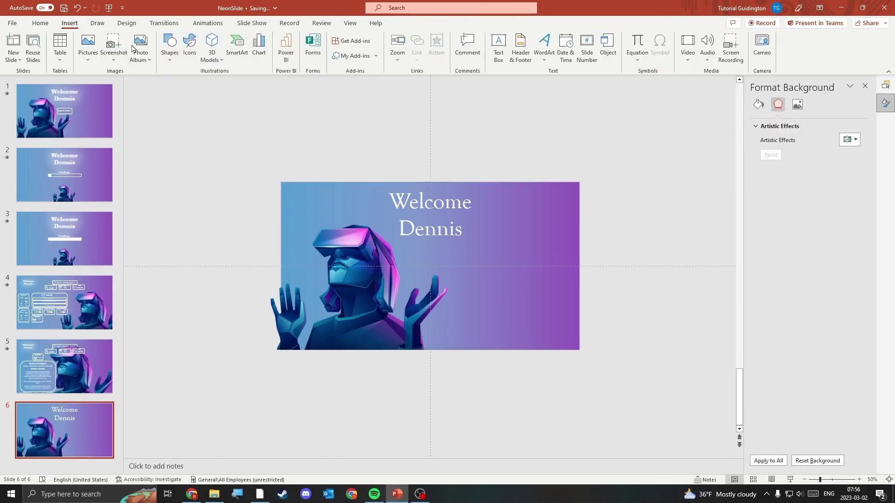
{"action": "left_click", "coordinate": [169, 47]}
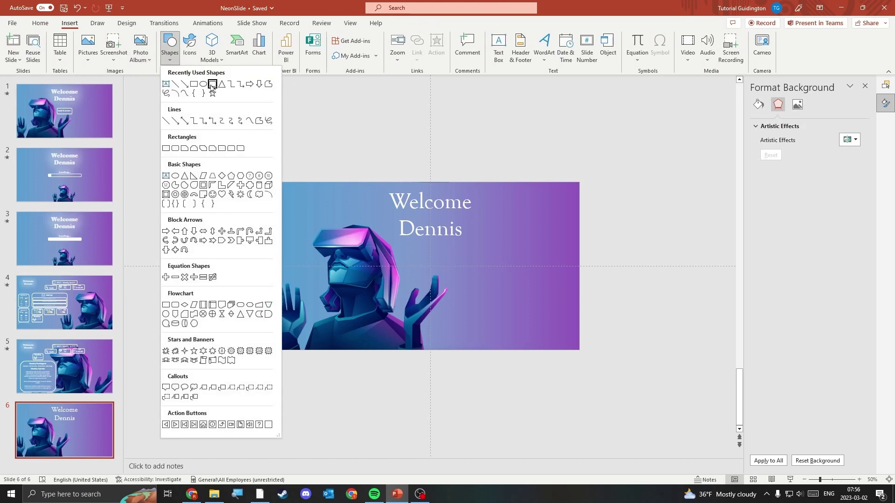
{"action": "left_click", "coordinate": [211, 83]}
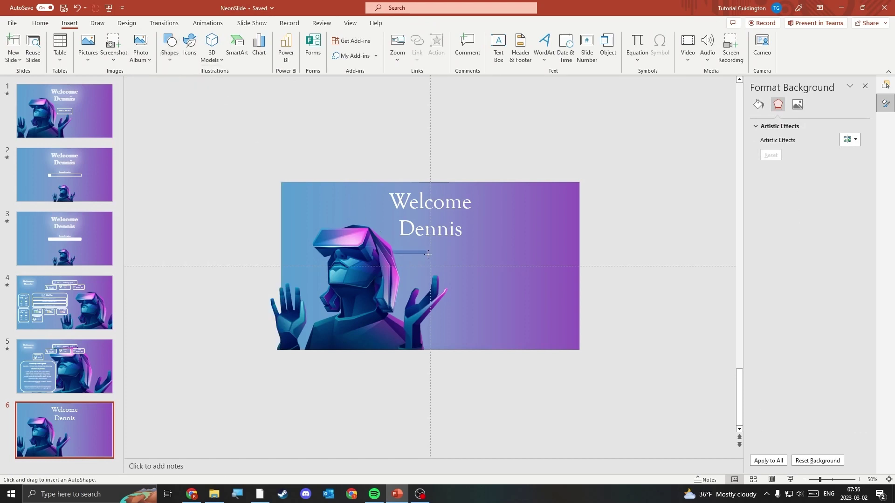
{"action": "mouse_move", "coordinate": [428, 254]}
{"action": "left_mouse_down"}
{"action": "mouse_move", "coordinate": [498, 266]}
{"action": "mouse_move", "coordinate": [483, 250]}
{"action": "mouse_move", "coordinate": [443, 250]}
{"action": "mouse_move", "coordinate": [469, 250]}
{"action": "mouse_move", "coordinate": [456, 253]}
{"action": "left_mouse_up"}
Remove the rounded rectangle's fill and set its outline to white.
{"action": "scroll", "coordinate": [497, 254], "scroll_direction": "up", "scroll_amount": 5}
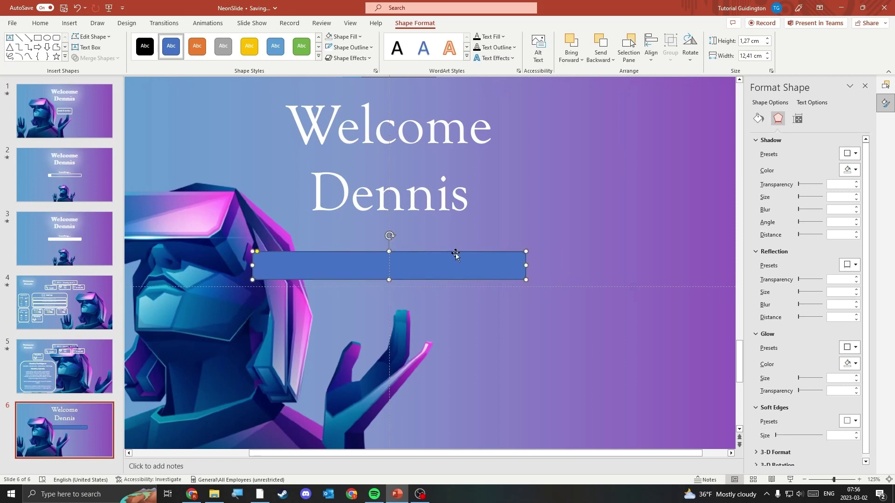
{"action": "right_click", "coordinate": [409, 260]}
{"action": "left_click", "coordinate": [443, 166]}
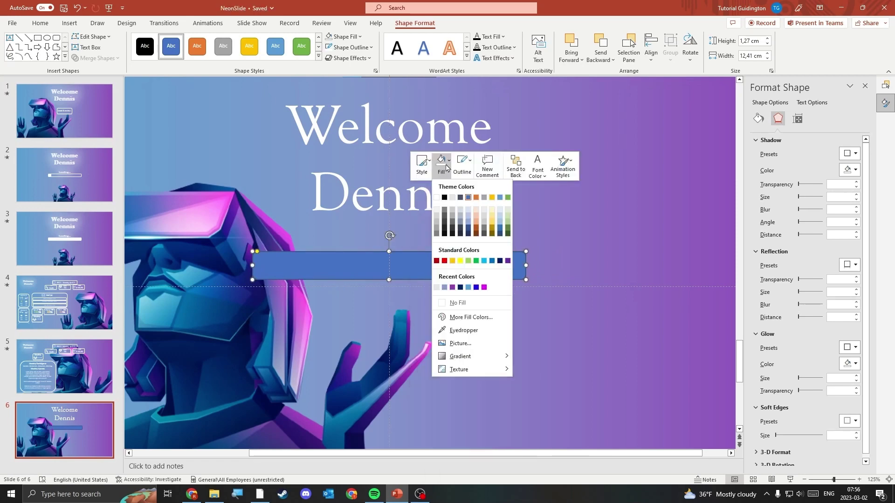
{"action": "left_click", "coordinate": [440, 302]}
{"action": "left_click", "coordinate": [463, 164]}
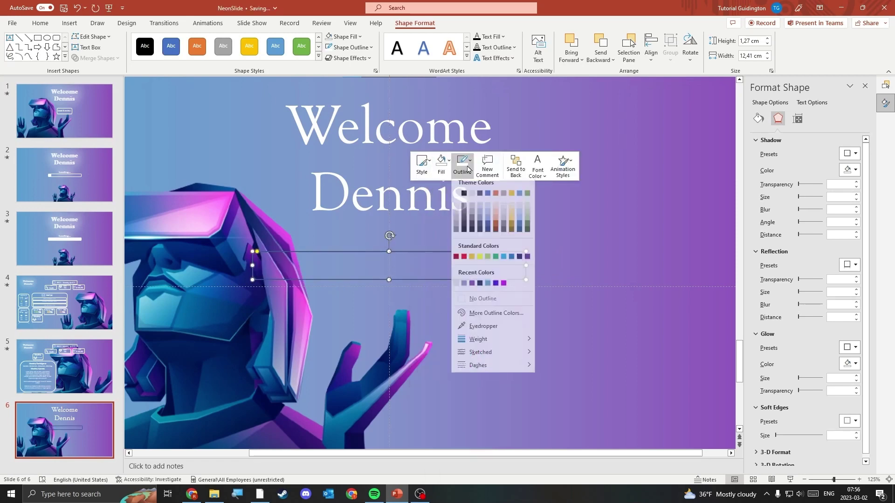
{"action": "left_click", "coordinate": [456, 197]}
{"action": "left_click", "coordinate": [499, 305]}
Draw a small upright rounded block about 0.2 cm wide and 0.8 cm high inside the bar's left end.
{"action": "left_click", "coordinate": [70, 23]}
{"action": "left_click", "coordinate": [169, 47]}
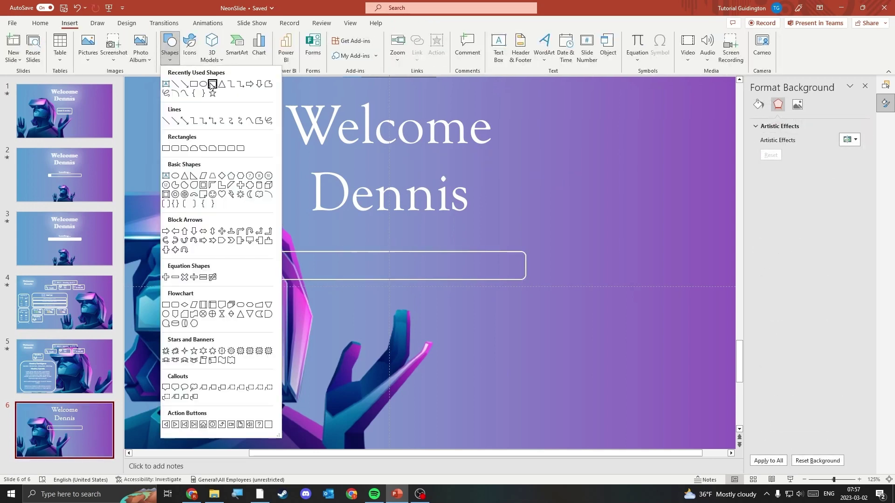
{"action": "left_click", "coordinate": [212, 84]}
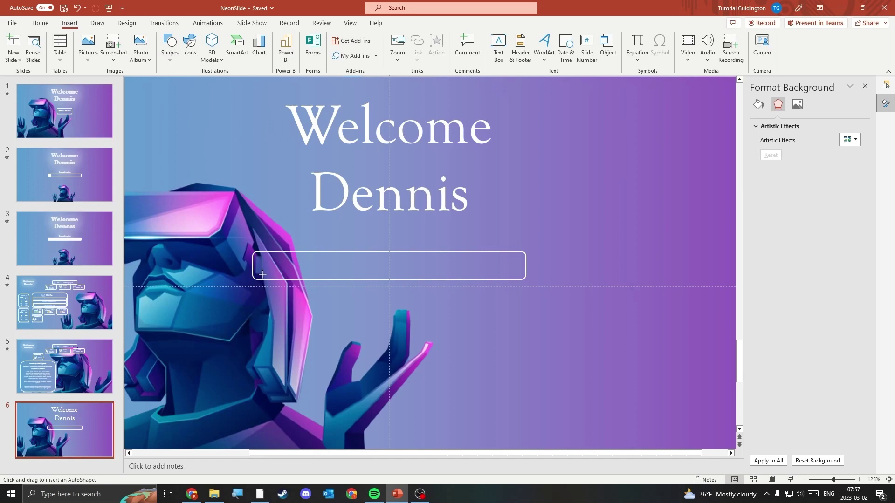
{"action": "left_click_drag", "start_coordinate": [262, 275], "coordinate": [258, 256]}
{"action": "left_click_drag", "start_coordinate": [259, 296], "coordinate": [260, 297]}
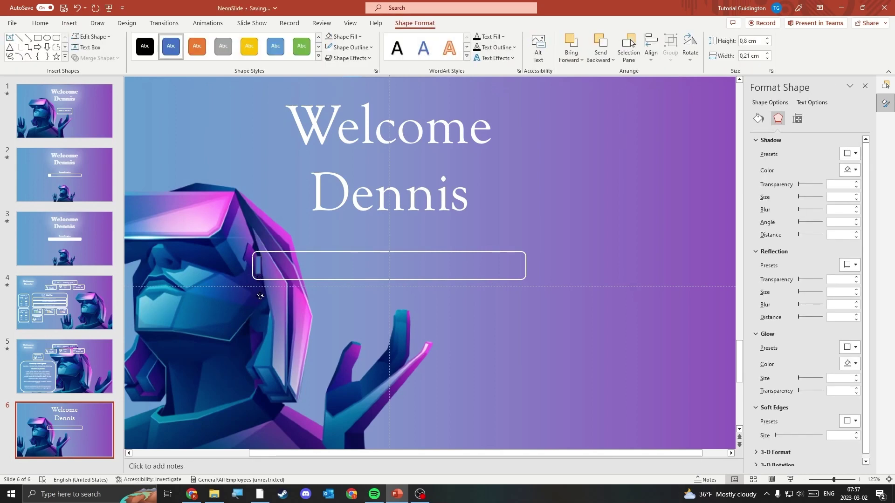
Fill the small block inside the bar with white and clear its dark outline.
{"action": "left_click", "coordinate": [258, 263]}
{"action": "scroll", "coordinate": [255, 284], "scroll_direction": "up", "scroll_amount": 5, "text": "ctrl"}
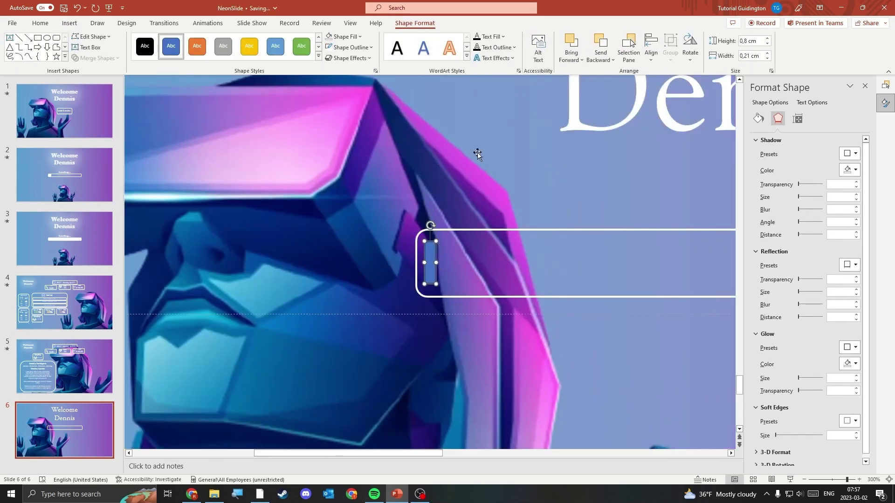
{"action": "right_click", "coordinate": [428, 278]}
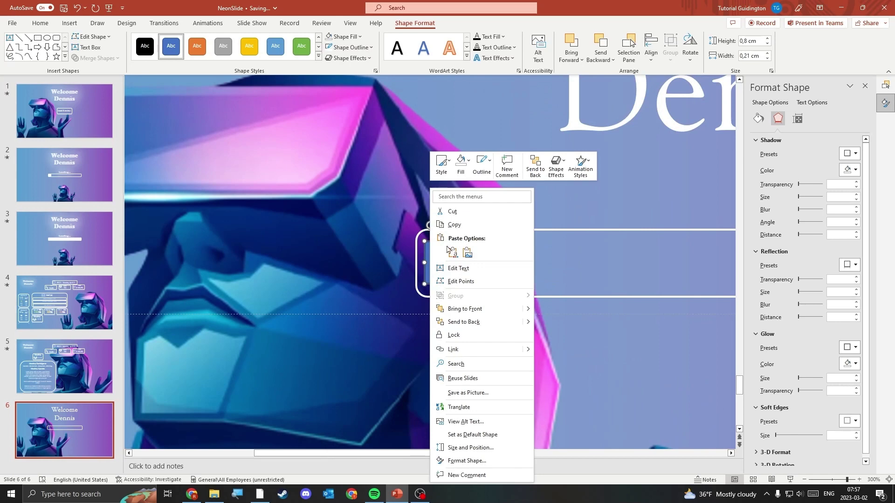
{"action": "left_click", "coordinate": [462, 161]}
{"action": "left_click", "coordinate": [458, 199]}
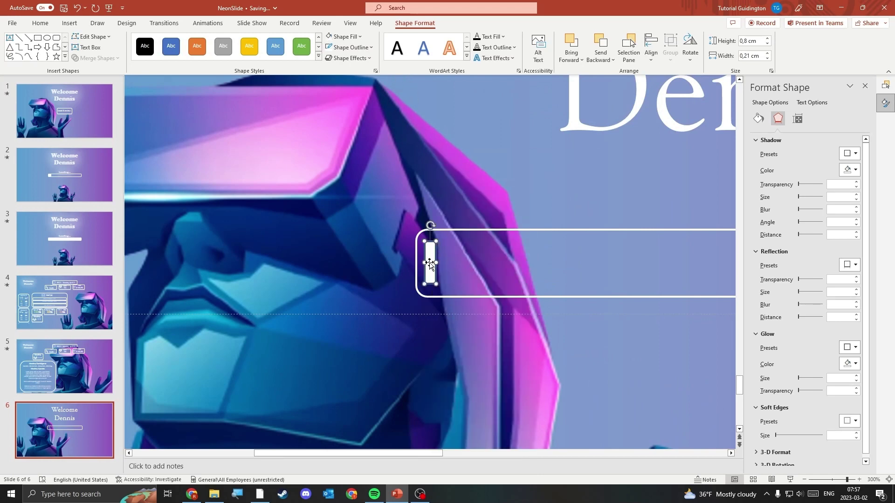
{"action": "right_click", "coordinate": [429, 264]}
{"action": "left_click", "coordinate": [482, 163]}
{"action": "left_click", "coordinate": [461, 308]}
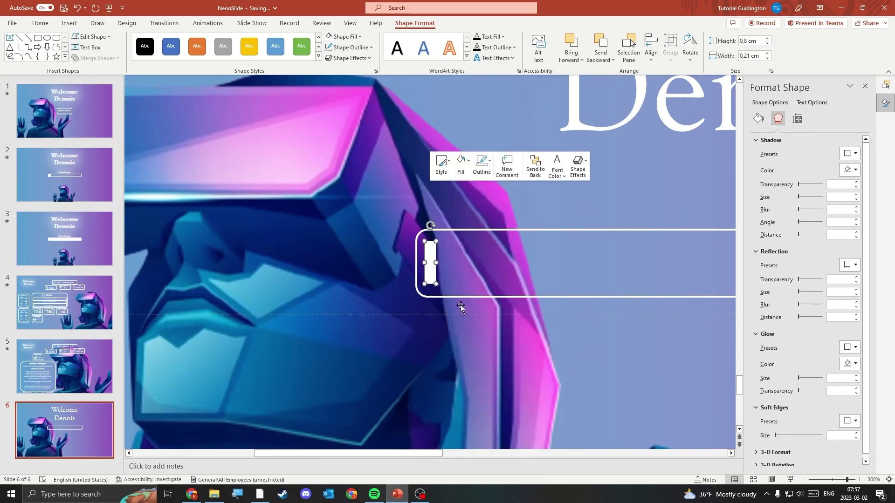
{"action": "left_click", "coordinate": [440, 335]}
Nudge the small white block slightly downward to centre it vertically within the bar.
{"action": "left_click", "coordinate": [427, 257]}
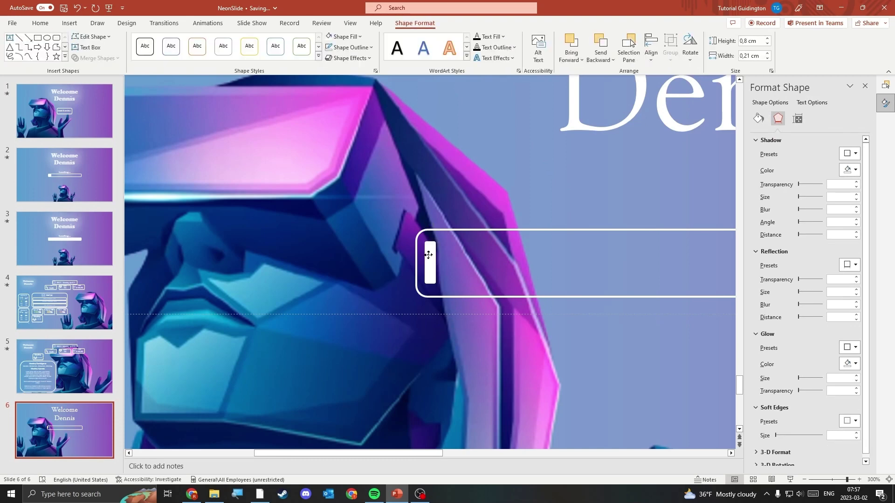
{"action": "left_click_drag", "start_coordinate": [428, 255], "coordinate": [428, 256]}
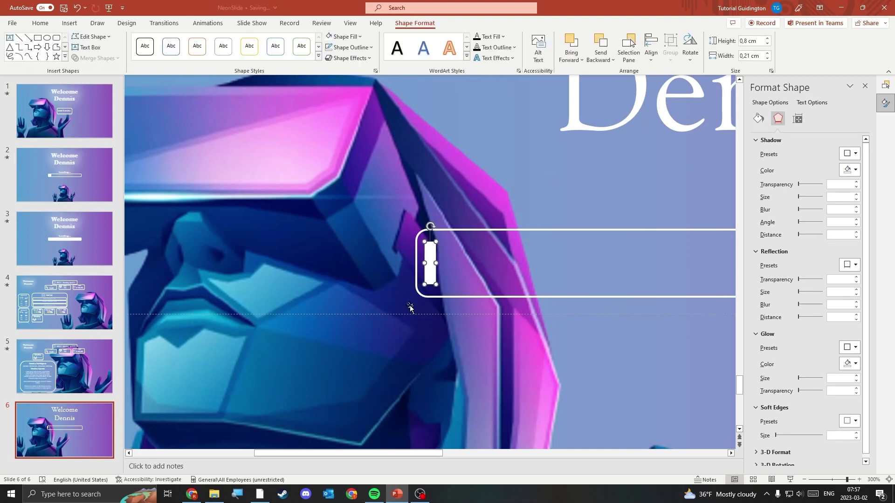
{"action": "left_click", "coordinate": [393, 304]}
Duplicate slide 6, which holds the greeting, the headset picture and the nearly empty bar.
{"action": "scroll", "coordinate": [377, 286], "scroll_direction": "down", "scroll_amount": 10}
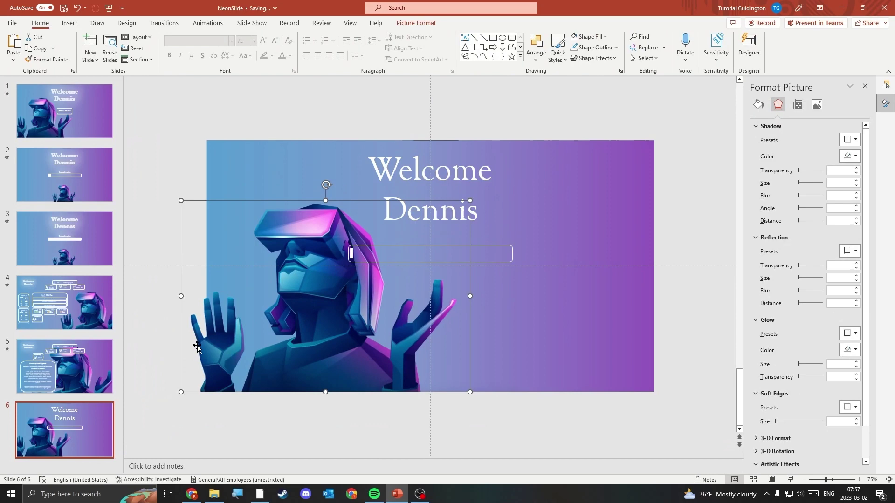
{"action": "right_click", "coordinate": [87, 422]}
{"action": "left_click", "coordinate": [133, 290]}
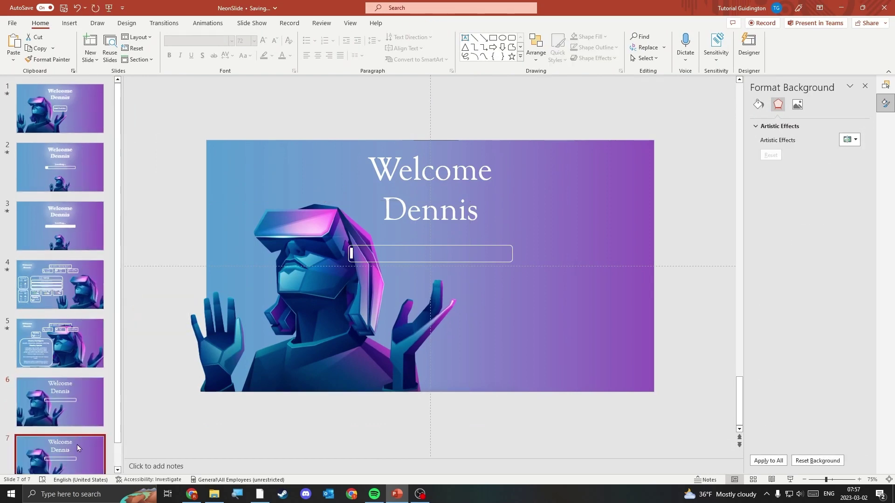
On the duplicated slide 7, stretch the small white block rightward so it fills the whole bar with an even margin.
{"action": "scroll", "coordinate": [365, 250], "scroll_direction": "up", "scroll_amount": 5}
{"action": "left_click", "coordinate": [301, 241]}
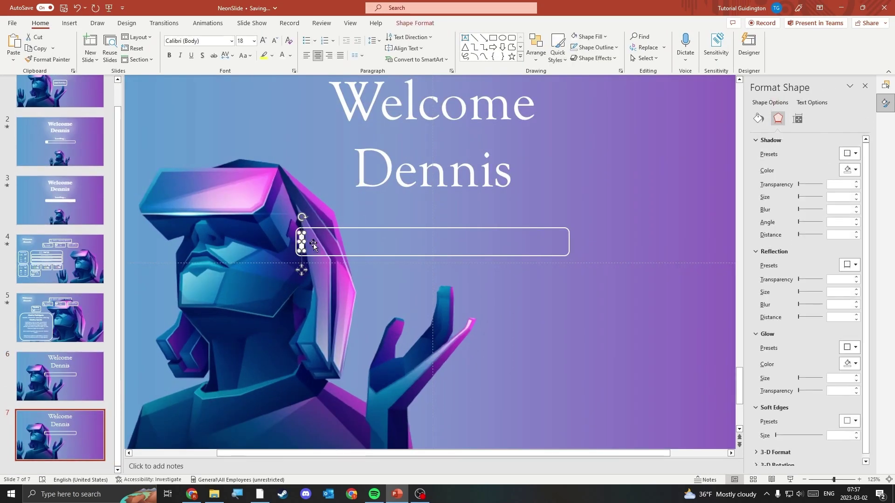
{"action": "scroll", "coordinate": [300, 240], "scroll_direction": "up", "scroll_amount": 5}
{"action": "scroll", "coordinate": [422, 258], "scroll_direction": "down", "scroll_amount": 5}
{"action": "left_click_drag", "start_coordinate": [420, 262], "coordinate": [675, 278]}
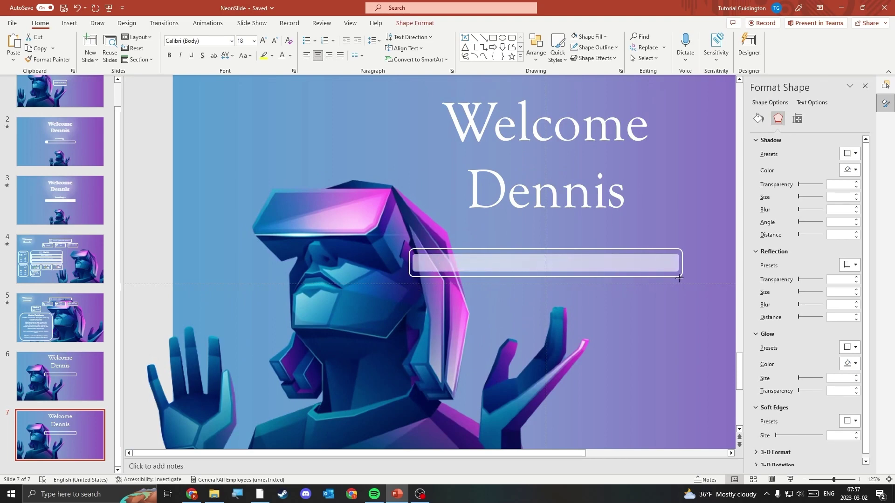
{"action": "left_click_drag", "start_coordinate": [678, 279], "coordinate": [678, 278]}
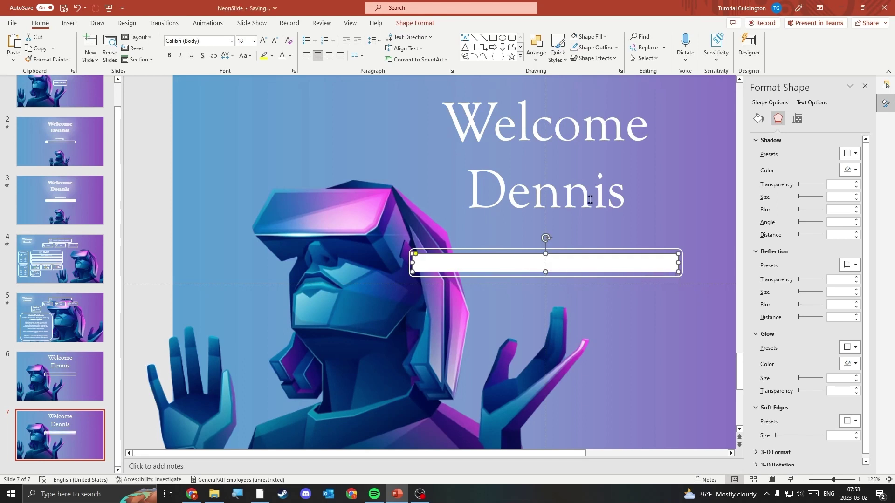
Copy the greeting text box on slide 7 and replace the copy's text with "Loading...".
{"action": "left_click", "coordinate": [621, 225]}
{"action": "key", "text": "ctrl+c"}
{"action": "key", "text": "ctrl+v"}
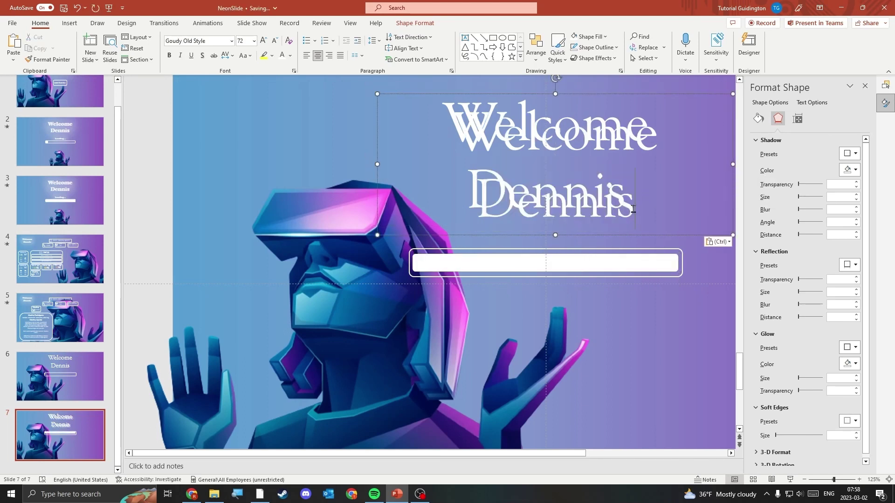
{"action": "left_click_drag", "start_coordinate": [633, 209], "coordinate": [467, 140]}
{"action": "type", "text": "Loading..."}
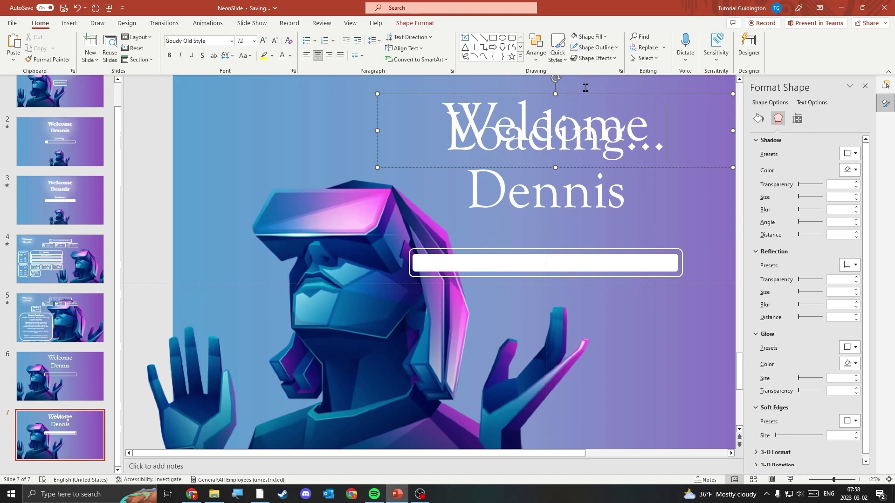
Reduce the font size of the "Loading..." text and centre it just above the bar.
{"action": "left_click_drag", "start_coordinate": [586, 94], "coordinate": [575, 186]}
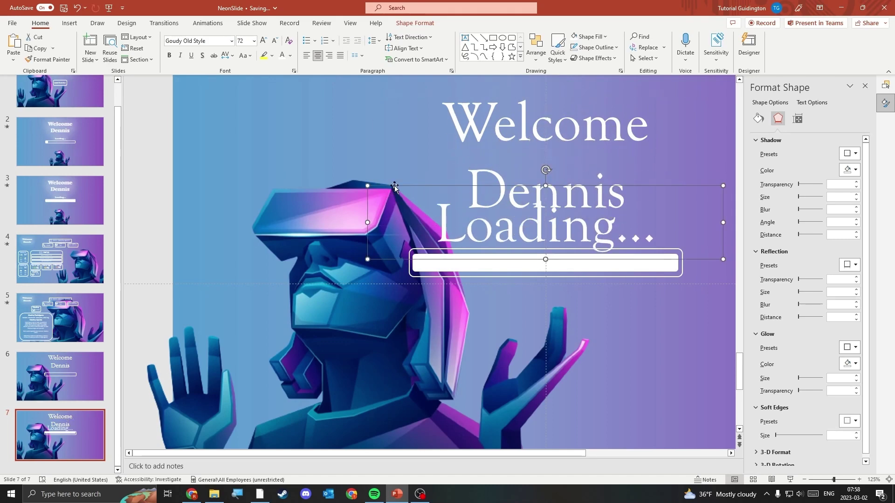
{"action": "left_click", "coordinate": [275, 41]}
{"action": "left_click", "coordinate": [275, 41]}
{"action": "left_click_drag", "start_coordinate": [638, 184], "coordinate": [638, 220]}
Nudge the greeting text box on slide 7 slightly to adjust its alignment.
{"action": "left_click", "coordinate": [589, 92]}
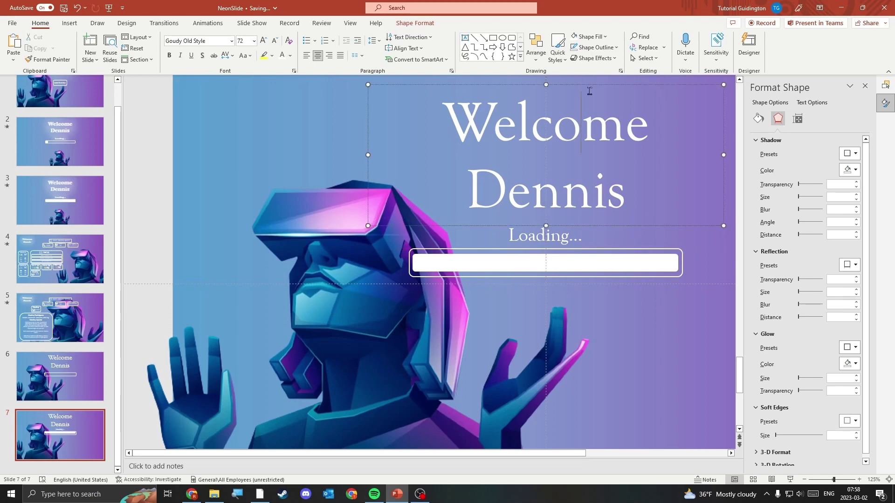
{"action": "left_click_drag", "start_coordinate": [594, 84], "coordinate": [596, 84]}
{"action": "left_click", "coordinate": [461, 322]}
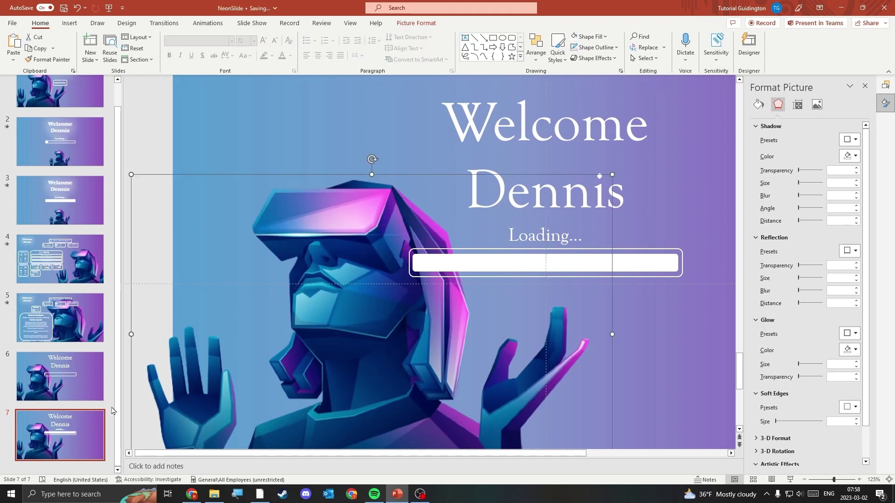
Apply the Morph transition to slides 6 and 7.
{"action": "left_click", "coordinate": [64, 386]}
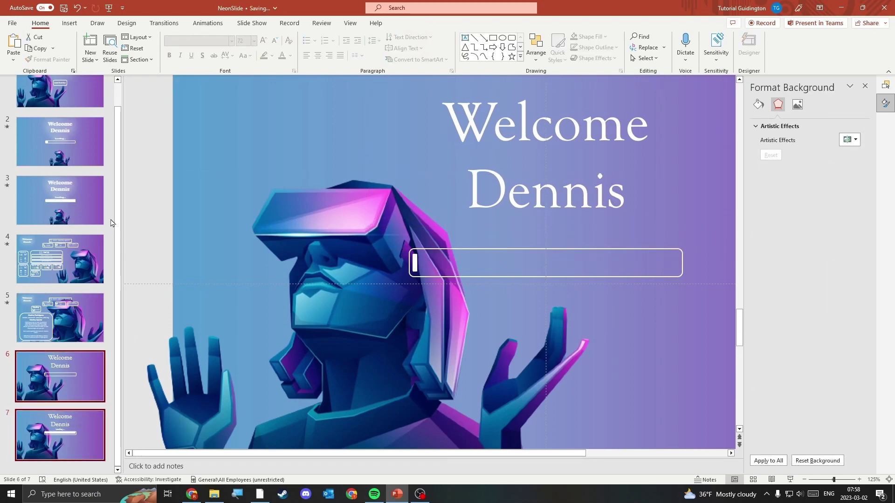
{"action": "left_click", "coordinate": [159, 24]}
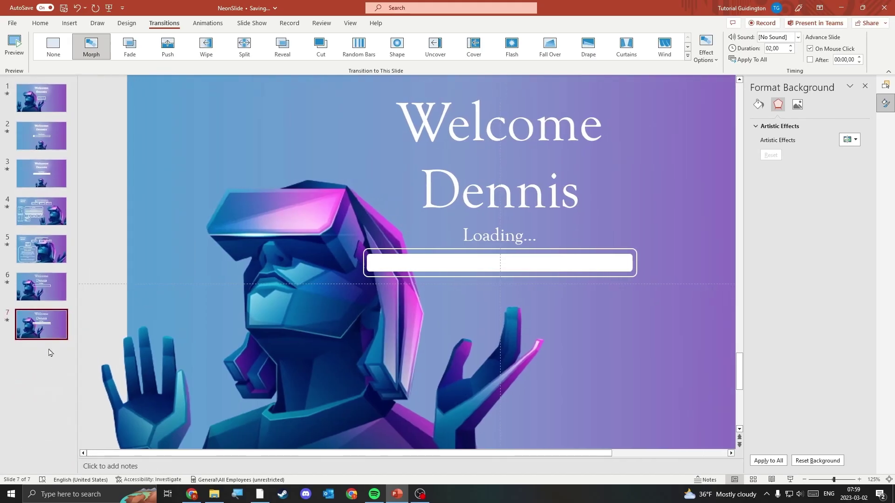
Duplicate slide 7 to create slide 8.
{"action": "right_click", "coordinate": [41, 331]}
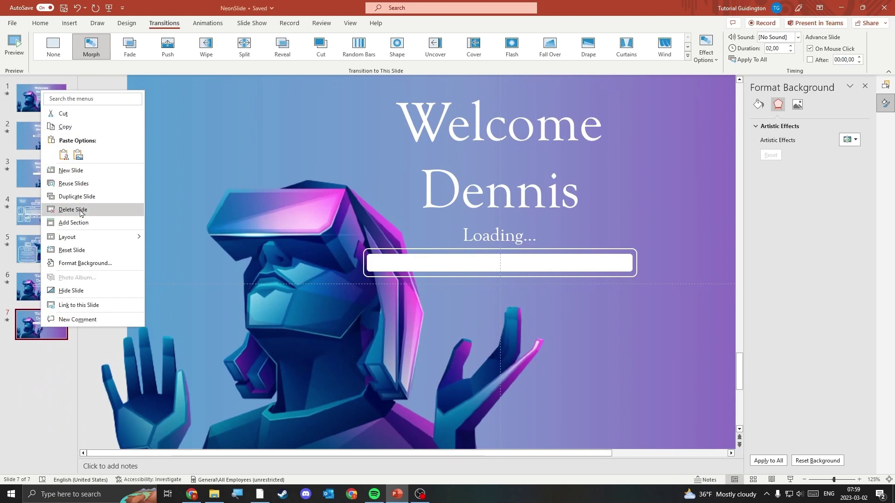
{"action": "left_click", "coordinate": [77, 196]}
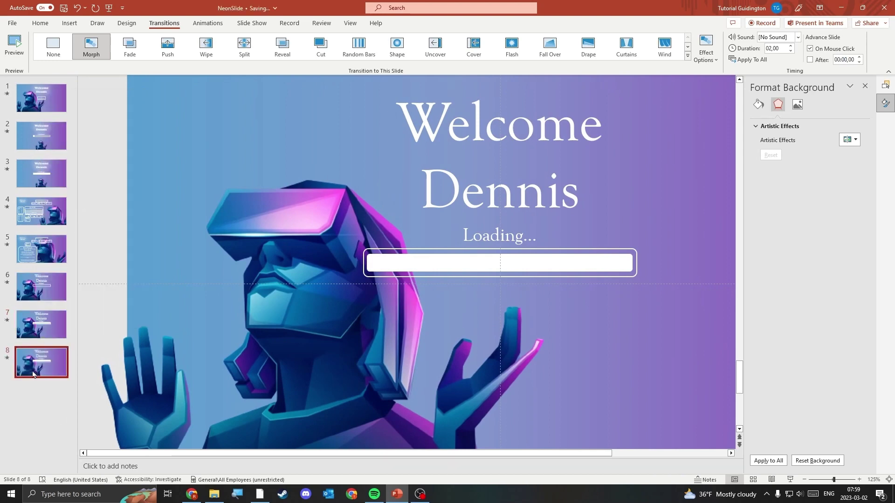
{"action": "left_click", "coordinate": [286, 333]}
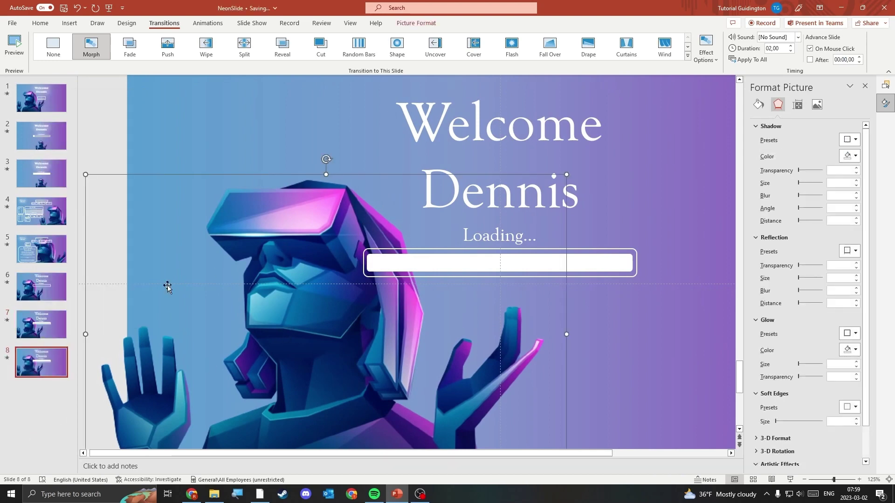
Shrink the VR figure on slide 7 and centre it beneath the loading bar.
{"action": "left_click", "coordinate": [70, 329]}
{"action": "left_click", "coordinate": [343, 266]}
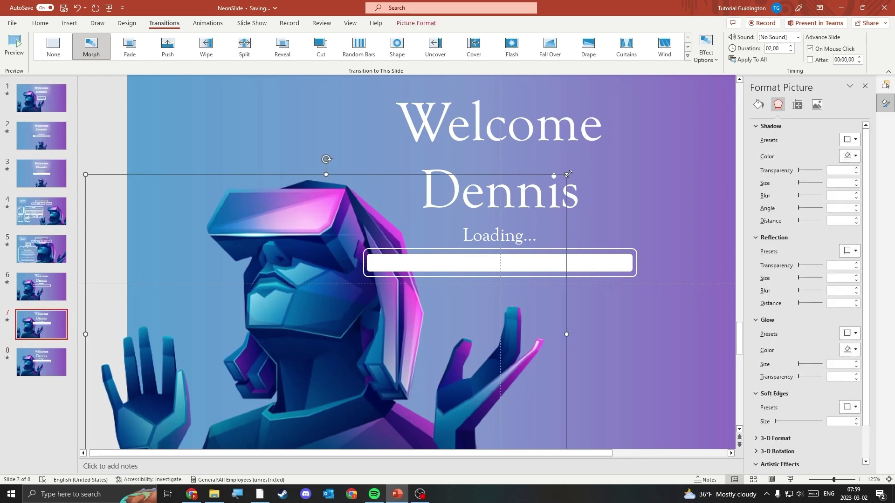
{"action": "left_click_drag", "start_coordinate": [560, 180], "coordinate": [315, 345]}
{"action": "left_click_drag", "start_coordinate": [209, 399], "coordinate": [516, 377]}
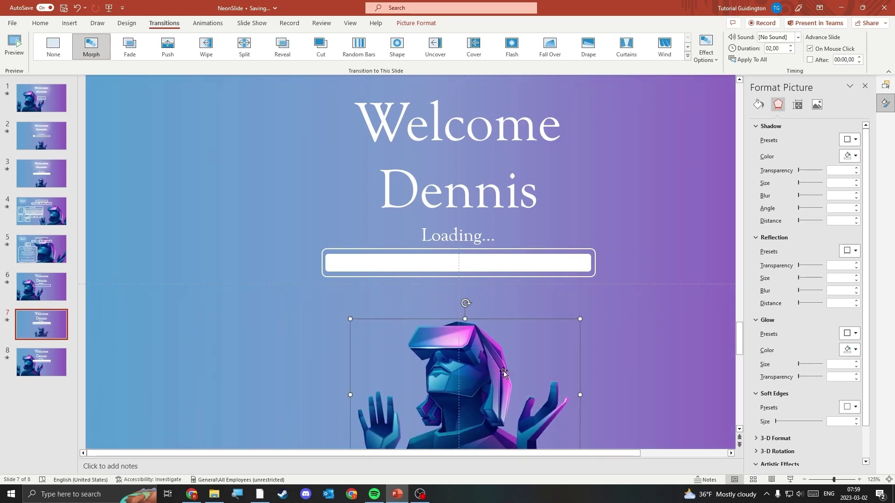
Remove the greeting, loading text and bar from slide 8 and move the VR figure to the slide's right side.
{"action": "left_click", "coordinate": [39, 367]}
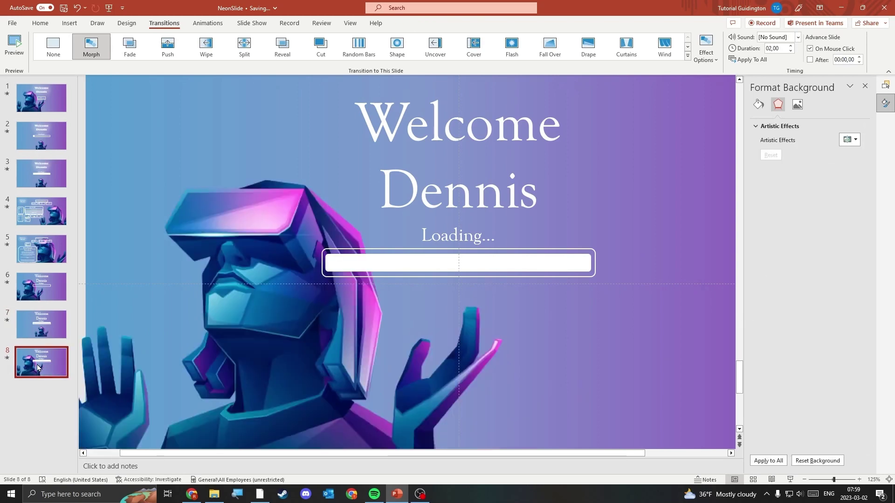
{"action": "left_click", "coordinate": [489, 129]}
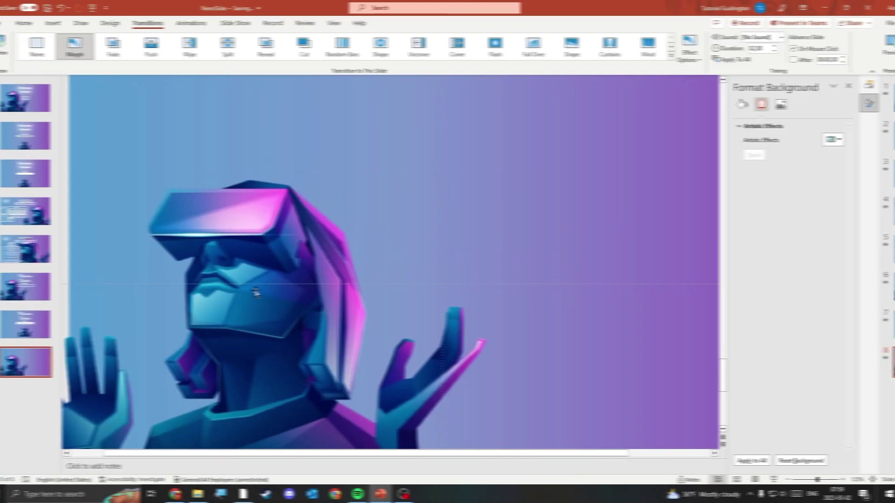
{"action": "left_click", "coordinate": [265, 334]}
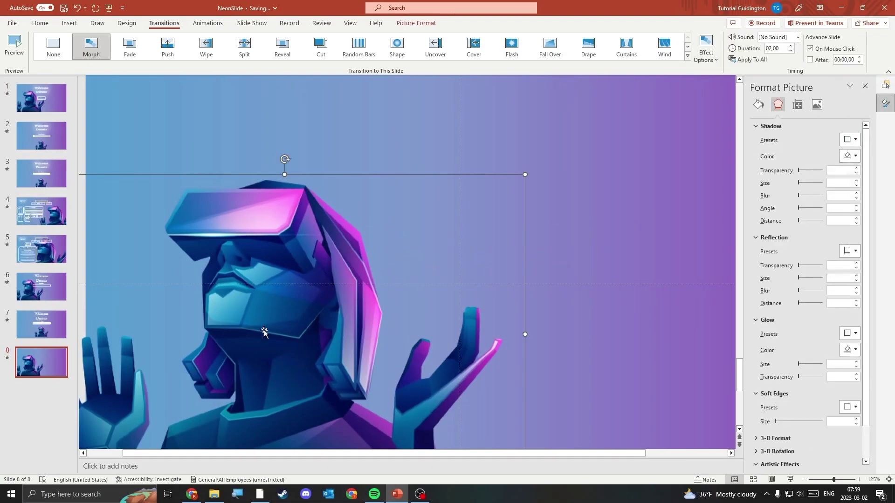
{"action": "left_click_drag", "start_coordinate": [269, 334], "coordinate": [601, 330]}
{"action": "scroll", "coordinate": [549, 308], "scroll_direction": "down", "scroll_amount": 3}
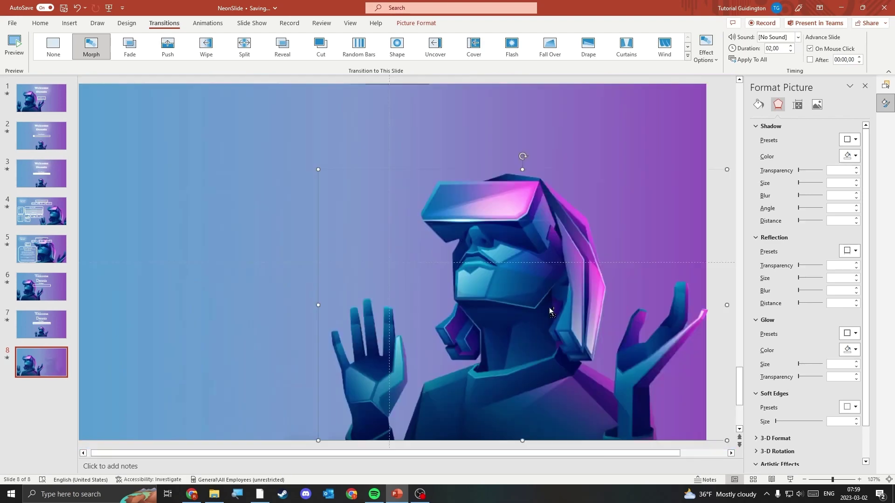
{"action": "left_click_drag", "start_coordinate": [553, 313], "coordinate": [590, 294]}
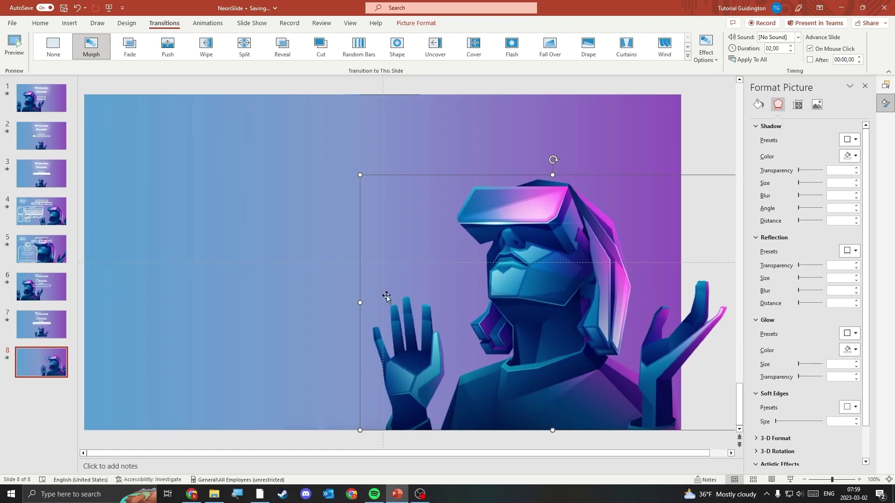
Draw a rounded rectangle about 5.5 cm high and 3.4 cm wide in the upper-left area of slide 8.
{"action": "left_click", "coordinate": [69, 23]}
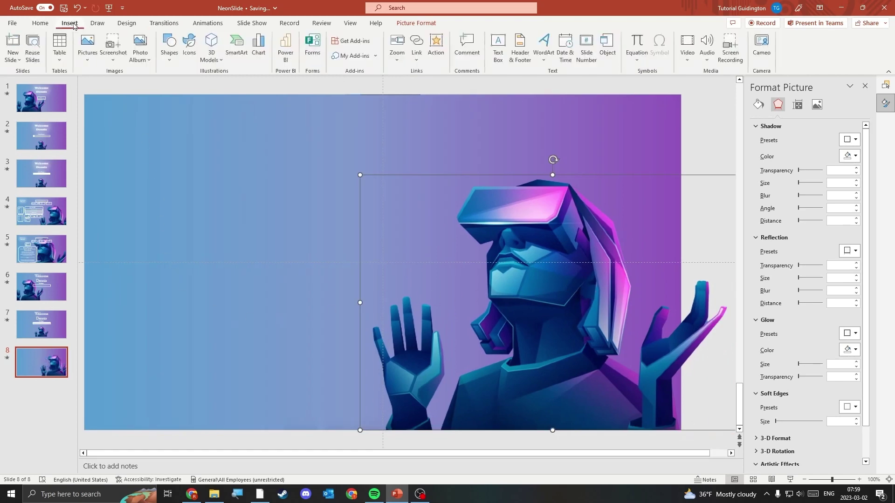
{"action": "left_click", "coordinate": [168, 45]}
{"action": "left_click", "coordinate": [212, 84]}
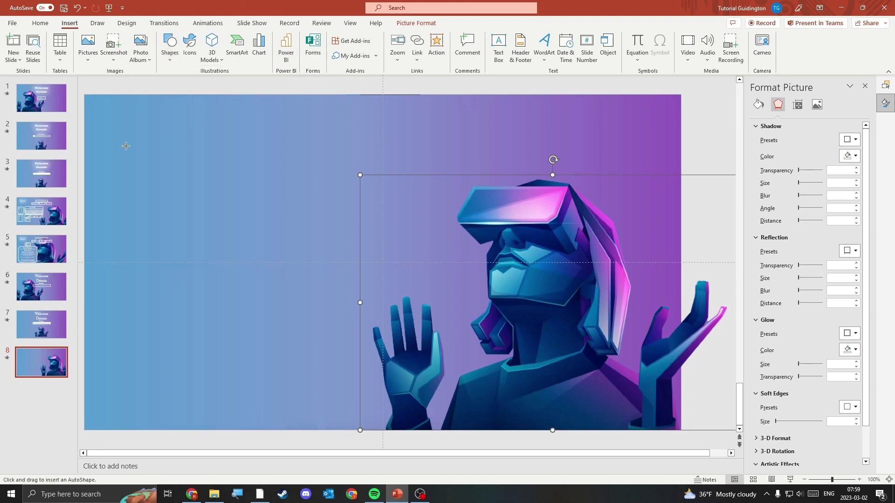
{"action": "mouse_move", "coordinate": [124, 146]}
{"action": "left_mouse_down"}
{"action": "mouse_move", "coordinate": [186, 192]}
{"action": "mouse_move", "coordinate": [184, 242]}
{"action": "left_mouse_up"}
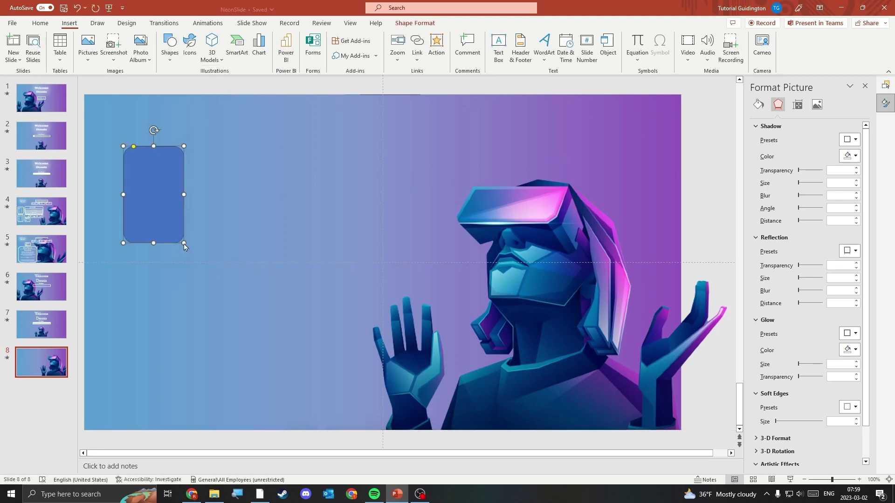
Give the rounded rectangle a white outline and the slide background as its fill.
{"action": "right_click", "coordinate": [165, 183]}
{"action": "left_click", "coordinate": [197, 159]}
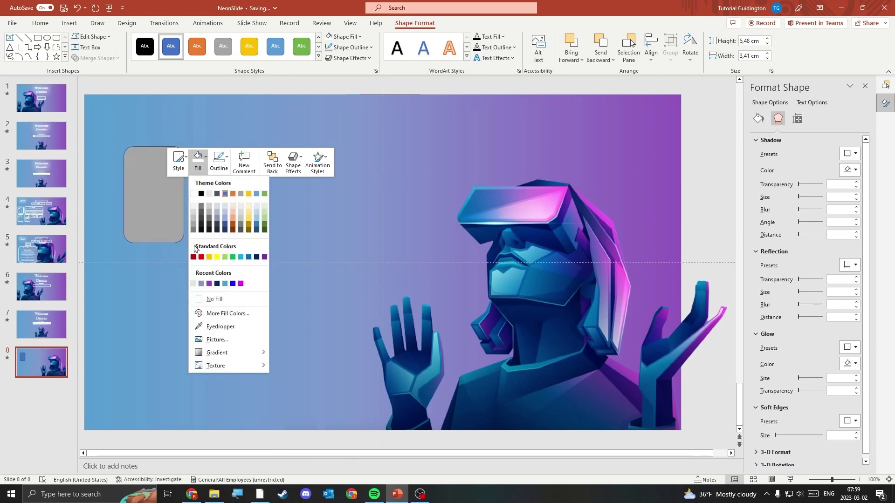
{"action": "left_click", "coordinate": [213, 299]}
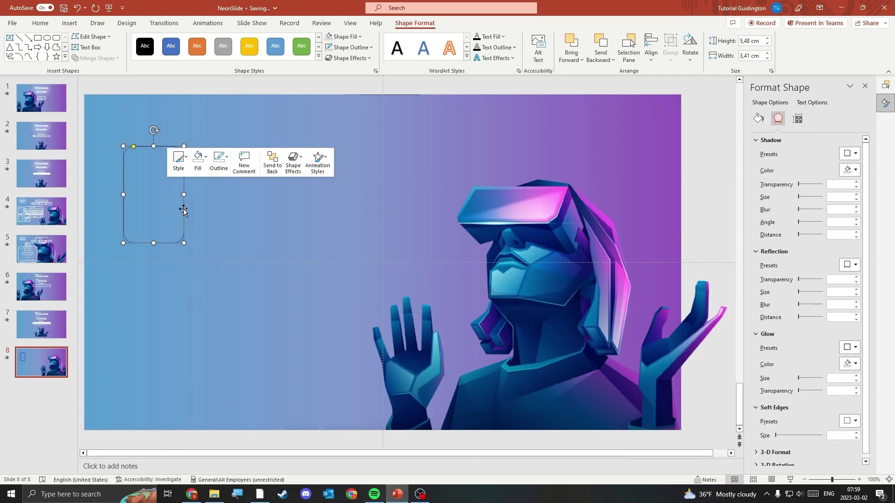
{"action": "left_click", "coordinate": [218, 158]}
{"action": "left_click", "coordinate": [220, 192]}
{"action": "right_click", "coordinate": [183, 214]}
{"action": "left_click", "coordinate": [206, 459]}
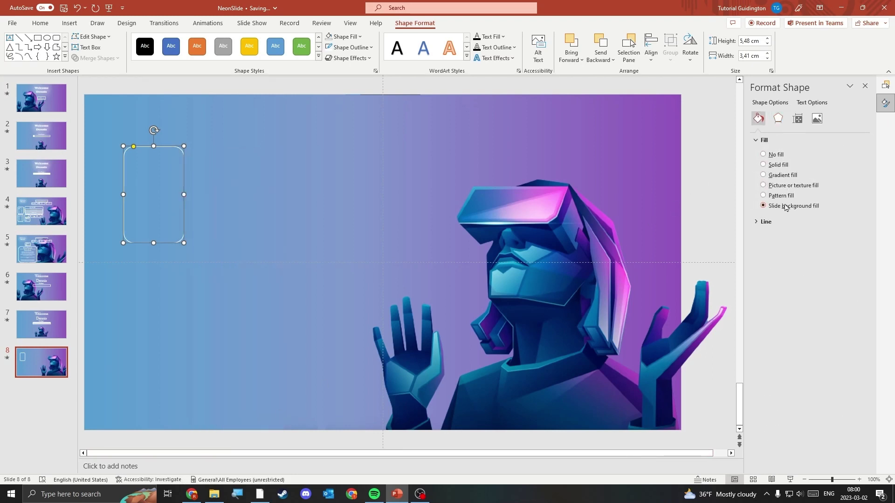
Add a shadow with 57% transparency, 4 pt blur and 30° angle to the rectangle, plus a reflection with 55% transparency and 14% size.
{"action": "left_click", "coordinate": [778, 119]}
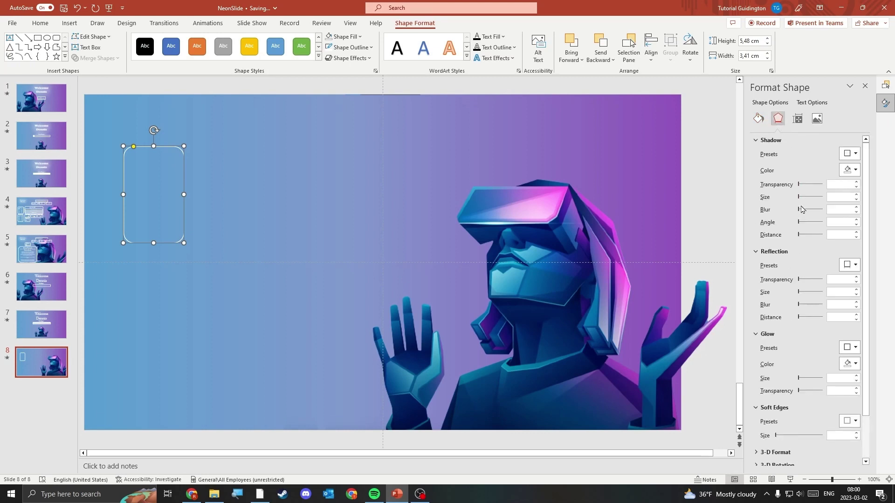
{"action": "left_click", "coordinate": [800, 222]}
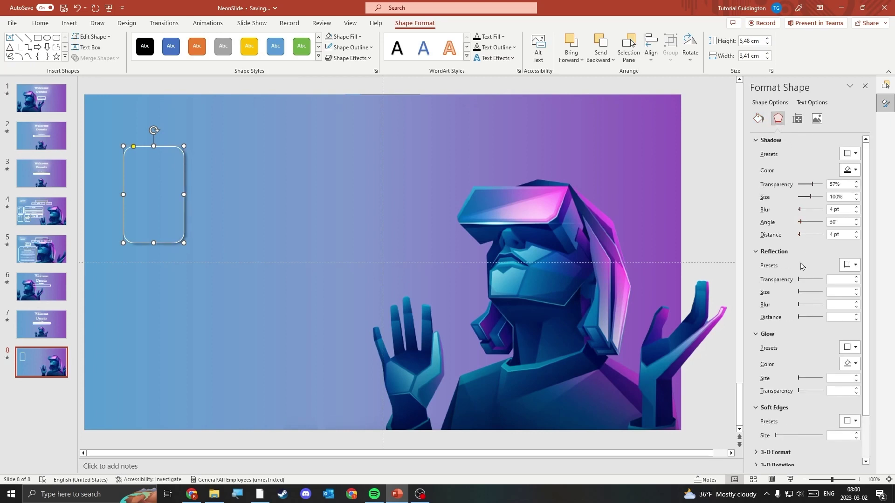
{"action": "left_click", "coordinate": [801, 295]}
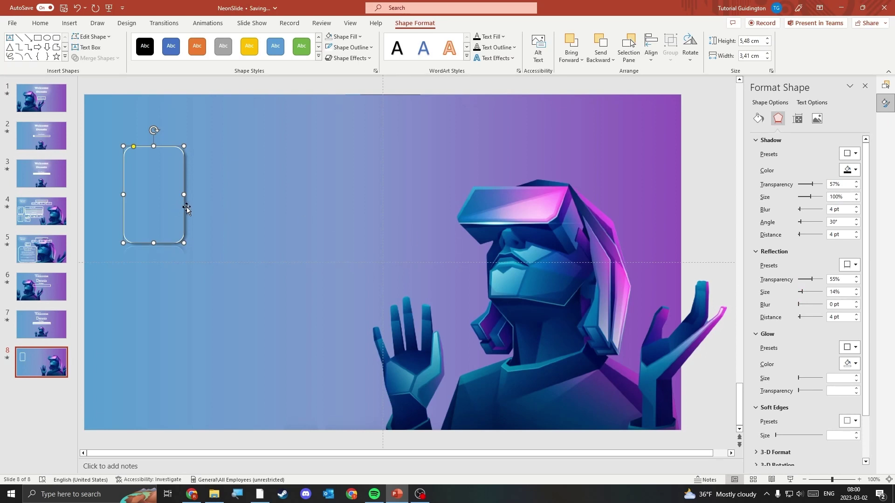
{"action": "left_click", "coordinate": [205, 170]}
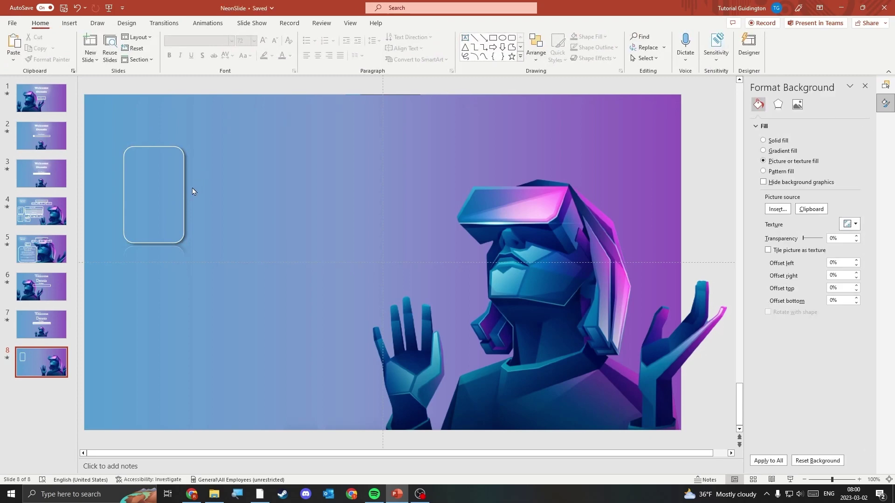
Copy the rounded rectangle and place the copy directly below the original, aligned with it.
{"action": "left_click", "coordinate": [184, 197]}
{"action": "key", "text": "ctrl+c"}
{"action": "key", "text": "ctrl+v"}
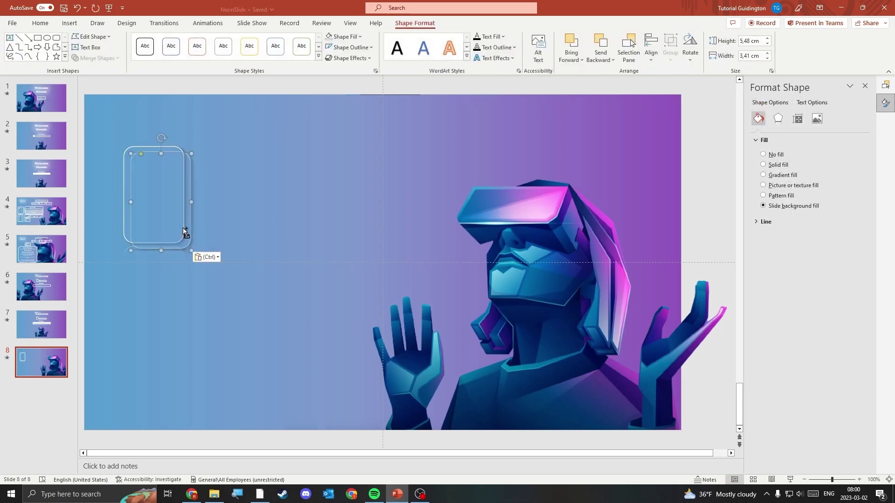
{"action": "left_click_drag", "start_coordinate": [192, 174], "coordinate": [180, 290]}
{"action": "left_click", "coordinate": [199, 243]}
Search the stock icons for "sun" and "cloud" and insert the solid sun, sun-behind-cloud, cloud and rain cloud icons.
{"action": "left_click", "coordinate": [70, 23]}
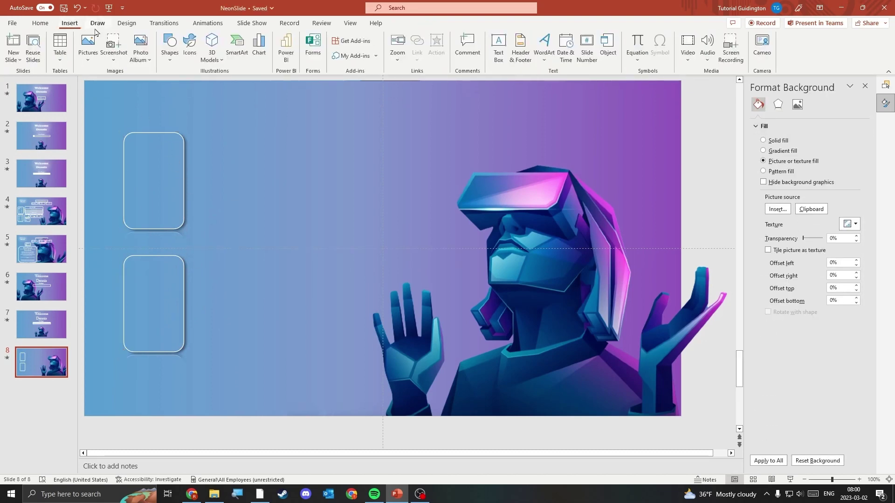
{"action": "left_click", "coordinate": [189, 41]}
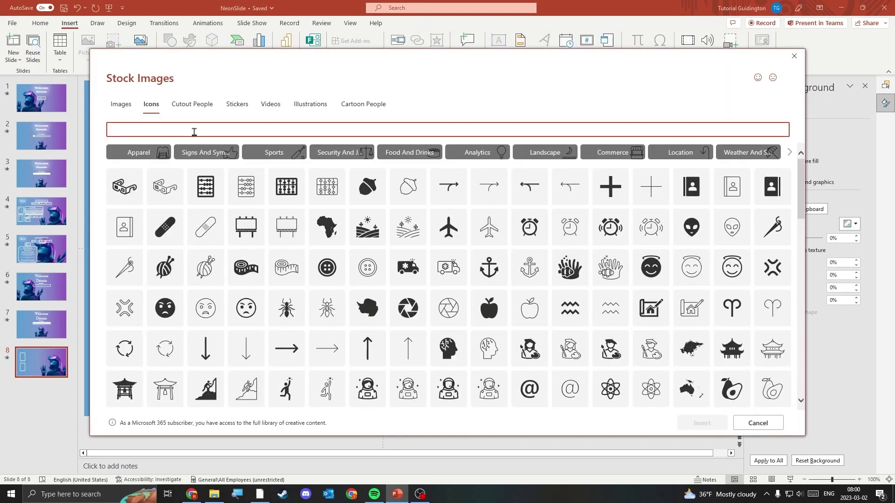
{"action": "type", "text": "sun"}
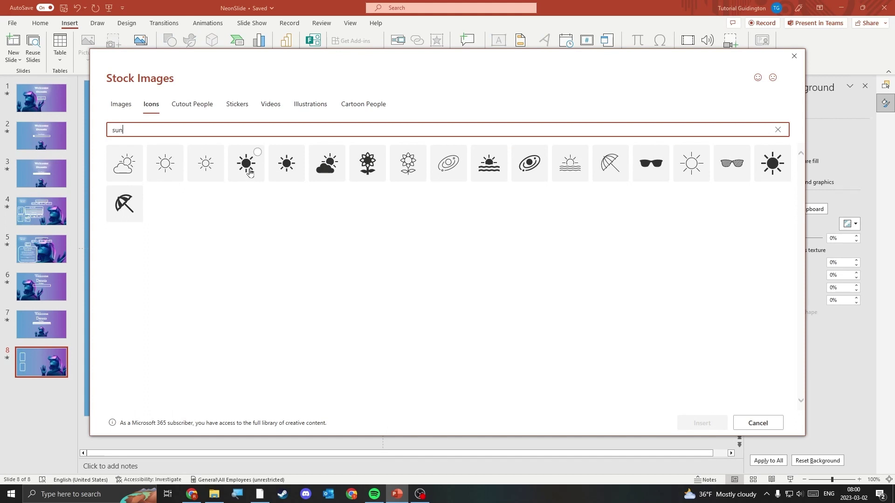
{"action": "left_click", "coordinate": [250, 172]}
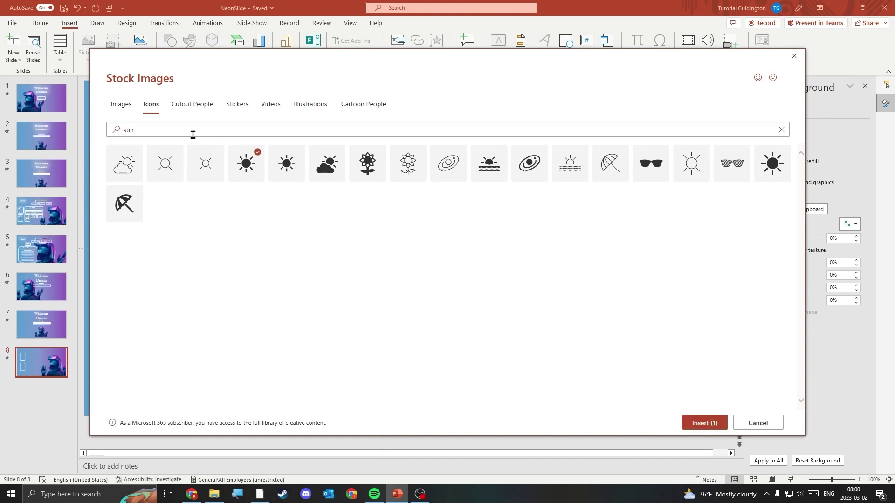
{"action": "left_click", "coordinate": [327, 173]}
{"action": "double_click", "coordinate": [114, 131]}
{"action": "type", "text": "clou"}
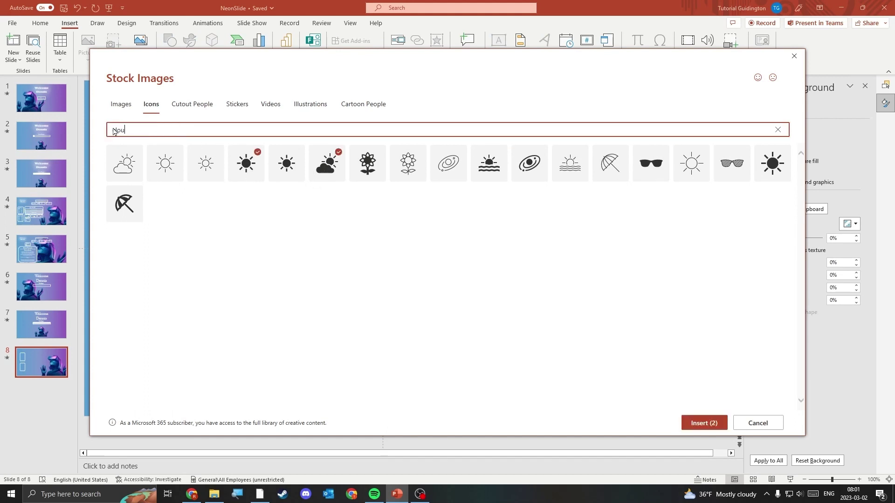
{"action": "type", "text": "d"}
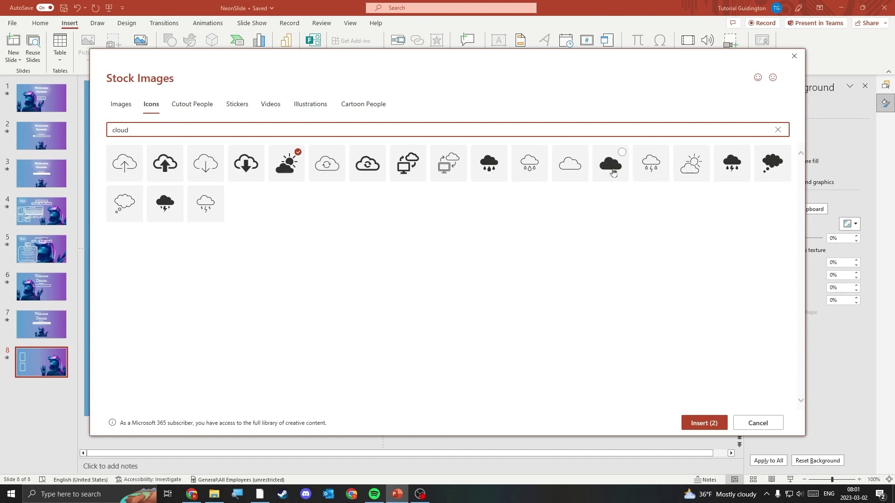
{"action": "left_click", "coordinate": [613, 173]}
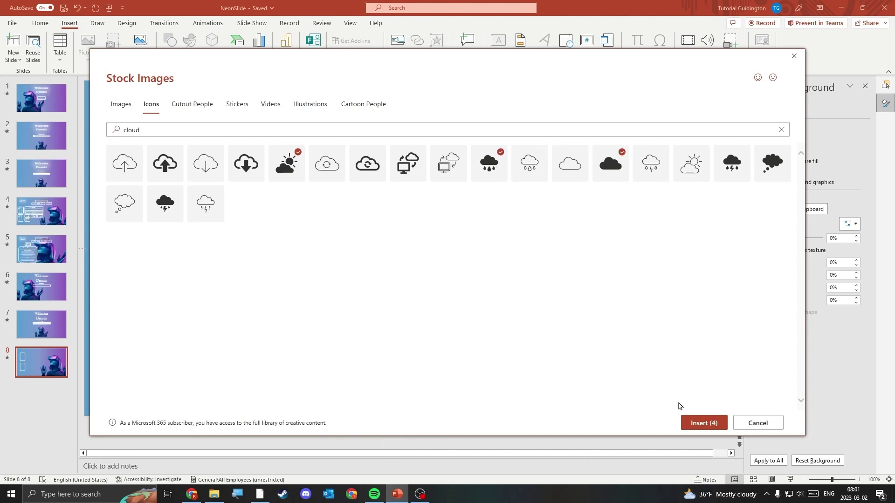
{"action": "left_click", "coordinate": [703, 422]}
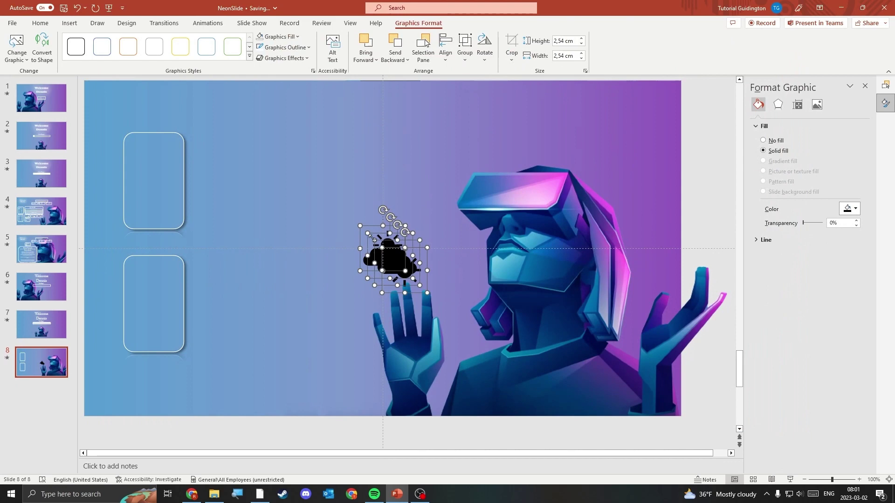
Move the weather icons off the figure and place the sun and cloud icons side by side in the lower rectangle.
{"action": "left_click_drag", "start_coordinate": [376, 233], "coordinate": [224, 194]}
{"action": "left_click", "coordinate": [220, 223]}
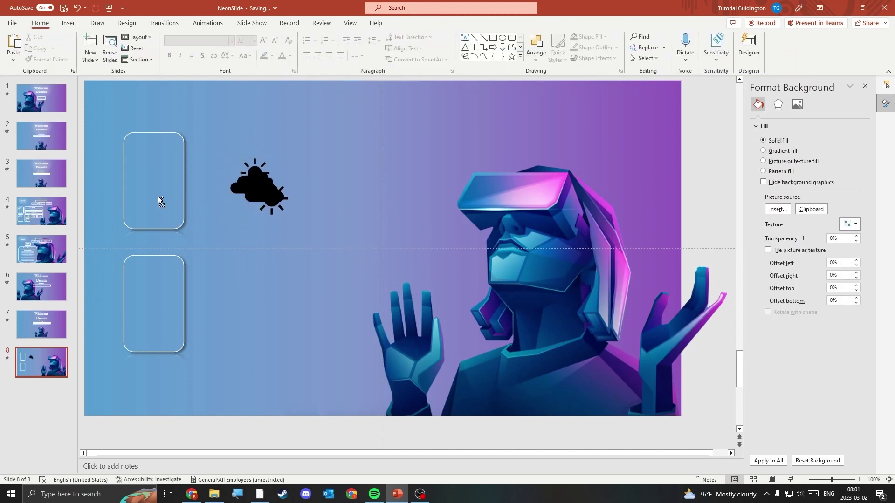
{"action": "scroll", "coordinate": [162, 202], "scroll_direction": "up", "scroll_amount": 5}
{"action": "left_click_drag", "start_coordinate": [310, 454], "coordinate": [219, 454]}
{"action": "left_click_drag", "start_coordinate": [373, 191], "coordinate": [294, 316]}
{"action": "left_click", "coordinate": [378, 179]}
{"action": "left_click", "coordinate": [344, 128], "text": "shift"}
{"action": "left_click", "coordinate": [291, 307], "text": "shift"}
{"action": "left_click_drag", "start_coordinate": [324, 273], "coordinate": [174, 327]}
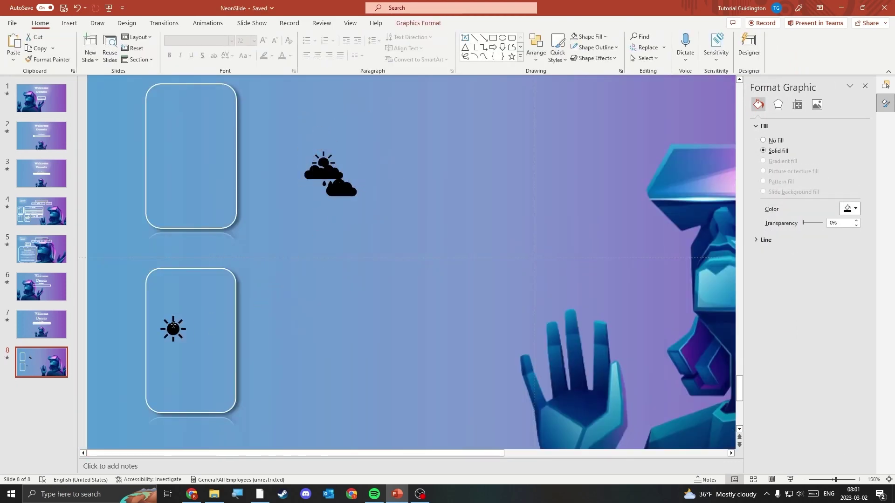
{"action": "left_click_drag", "start_coordinate": [349, 199], "coordinate": [221, 360]}
Place the rain cloud and sun-behind-cloud icons side by side in the upper rectangle.
{"action": "left_click_drag", "start_coordinate": [331, 172], "coordinate": [216, 156]}
{"action": "left_click", "coordinate": [196, 196]}
{"action": "left_click_drag", "start_coordinate": [171, 162], "coordinate": [171, 152]}
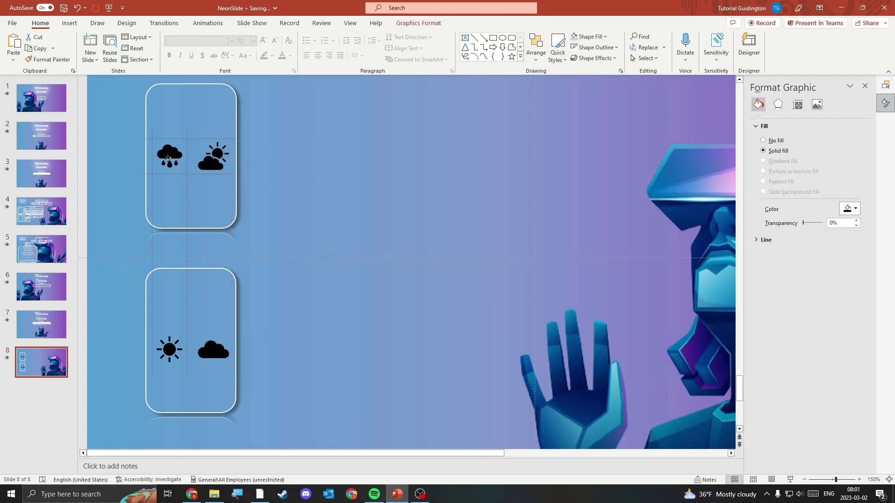
Select all four weather icons together and recolour them white.
{"action": "left_click_drag", "start_coordinate": [148, 387], "coordinate": [233, 112]}
{"action": "right_click", "coordinate": [217, 166]}
{"action": "left_click", "coordinate": [250, 148]}
{"action": "left_click", "coordinate": [246, 176]}
{"action": "left_click", "coordinate": [308, 187]}
Add a text box reading "Monday, 12 Feb" above the icons in the lower rectangle.
{"action": "left_click", "coordinate": [69, 23]}
{"action": "left_click", "coordinate": [499, 46]}
{"action": "left_click_drag", "start_coordinate": [157, 284], "coordinate": [231, 303]}
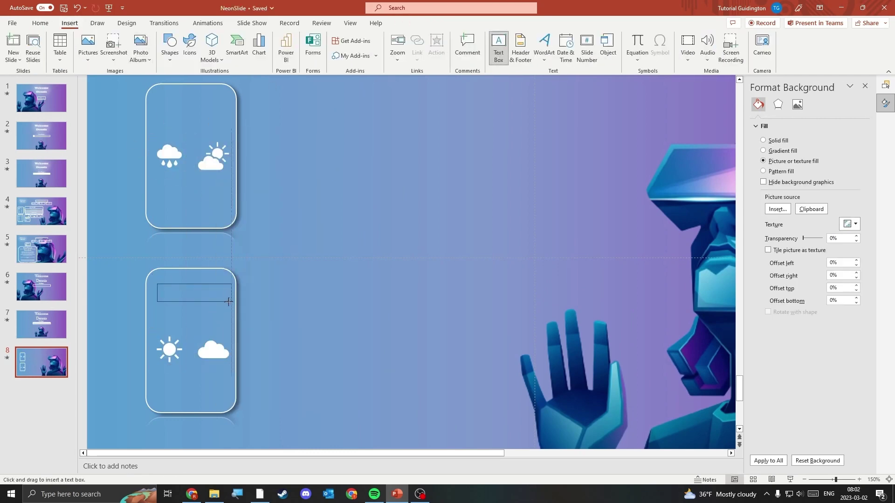
{"action": "type", "text": "Monday, 12 Feb"}
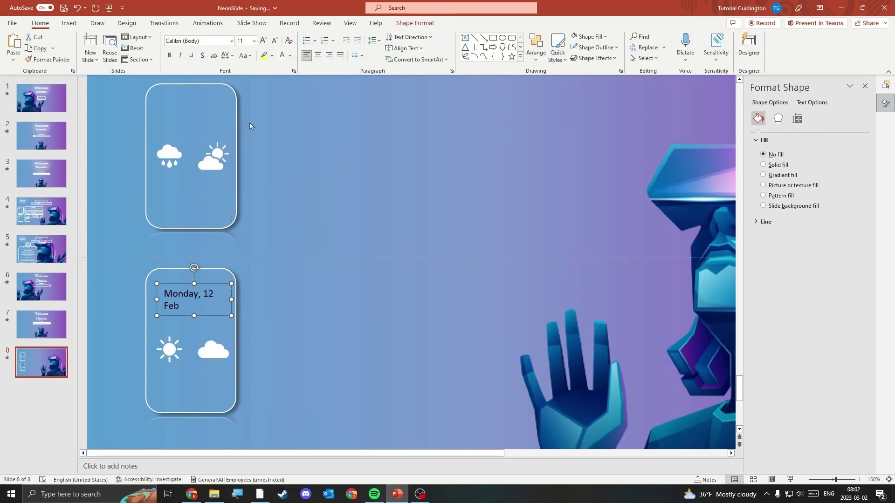
Set the font of the date text to Aharoni.
{"action": "left_click", "coordinate": [231, 41]}
{"action": "left_click", "coordinate": [189, 107]}
{"action": "left_click", "coordinate": [231, 41]}
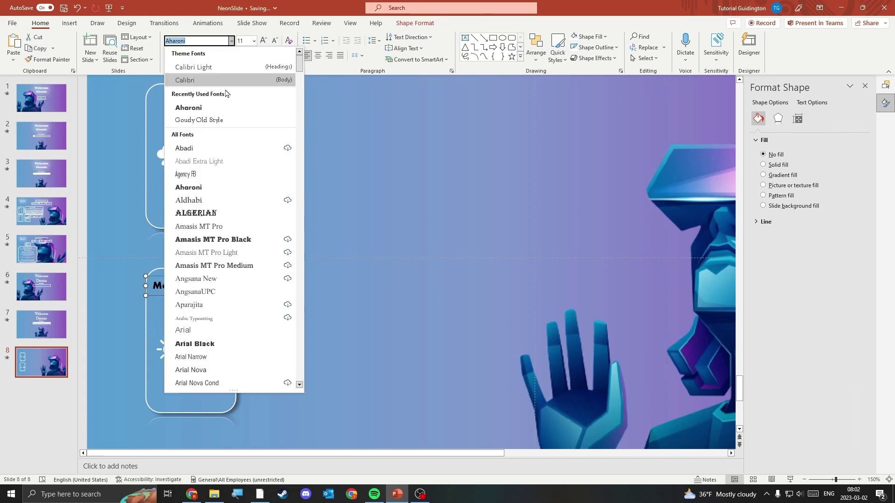
{"action": "scroll", "coordinate": [244, 263], "scroll_direction": "up", "scroll_amount": 5}
Copy the date text box and replace the copy's text with "Sunny" as the label of the sun icon.
{"action": "left_click", "coordinate": [245, 263]}
{"action": "left_click", "coordinate": [258, 275]}
{"action": "key", "text": "ctrl+c"}
{"action": "key", "text": "ctrl+v"}
{"action": "left_click_drag", "start_coordinate": [258, 290], "coordinate": [215, 404]}
{"action": "triple_click", "coordinate": [252, 306]}
{"action": "type", "text": "Sunny"}
Add a "Cloudy" label above the cloud icon and paste another copy of the "Sunny" label below the sun icon.
{"action": "key", "text": "ctrl+v"}
{"action": "left_click", "coordinate": [215, 318]}
{"action": "key", "text": "ctrl+c"}
{"action": "key", "text": "ctrl+v"}
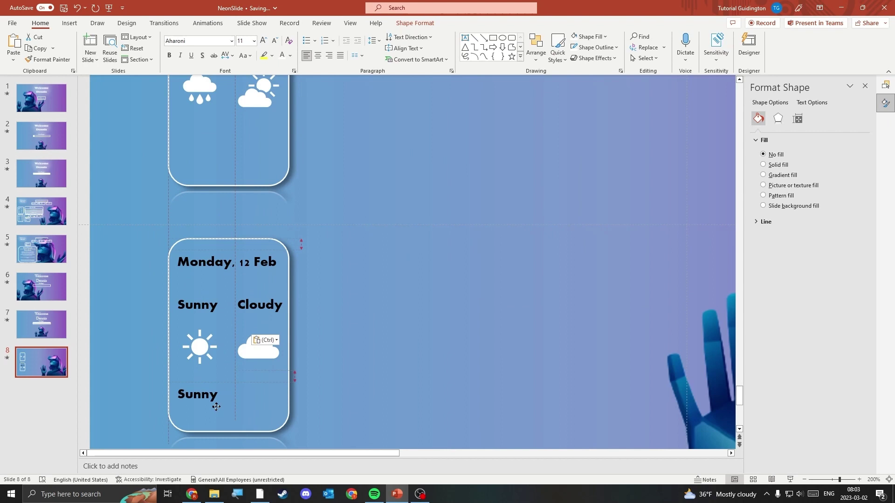
Replace the text of the copy below the sun with "09.00 – 11:30" in smaller type, split over three lines.
{"action": "double_click", "coordinate": [198, 393]}
{"action": "type", "text": "09-00"}
{"action": "left_click", "coordinate": [261, 391]}
{"action": "left_click", "coordinate": [205, 390]}
{"action": "key", "text": "Return"}
{"action": "left_click", "coordinate": [188, 408]}
{"action": "key", "text": "Return"}
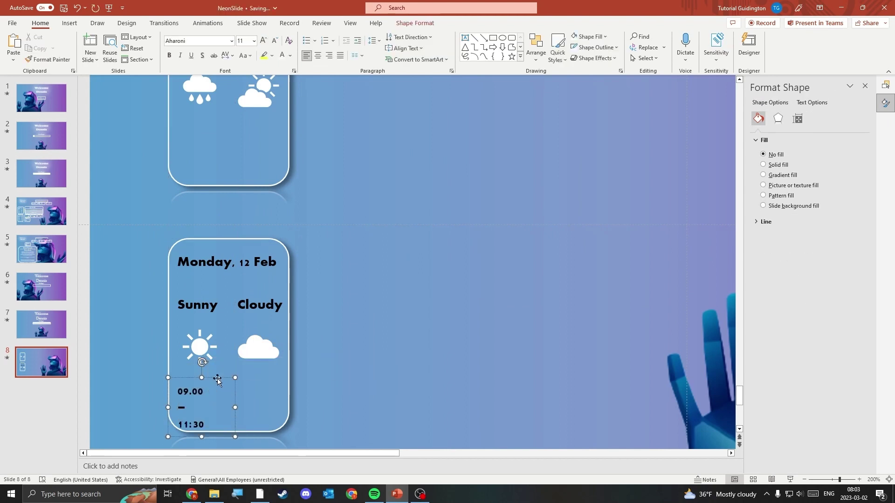
Position the centred time range directly under the sun icon and place a copy of it under the cloud icon.
{"action": "left_click_drag", "start_coordinate": [217, 382], "coordinate": [217, 369]}
{"action": "left_click_drag", "start_coordinate": [200, 347], "coordinate": [202, 347]}
{"action": "left_click", "coordinate": [226, 367]}
{"action": "key", "text": "ctrl+c"}
{"action": "key", "text": "ctrl+v"}
{"action": "left_click_drag", "start_coordinate": [241, 381], "coordinate": [280, 366]}
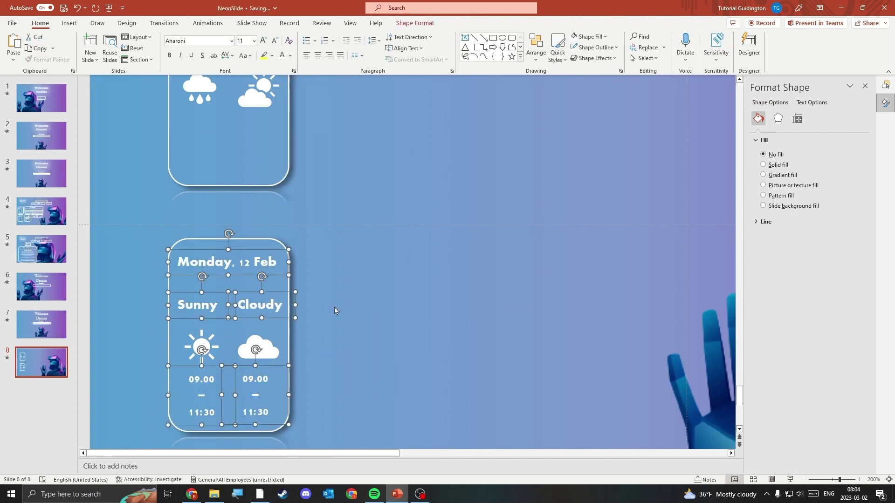
Restyle the lower card with a yellow sun icon and white text, and move its date down closer to the labels.
{"action": "right_click", "coordinate": [202, 348]}
{"action": "left_click", "coordinate": [235, 362]}
{"action": "left_click", "coordinate": [255, 257]}
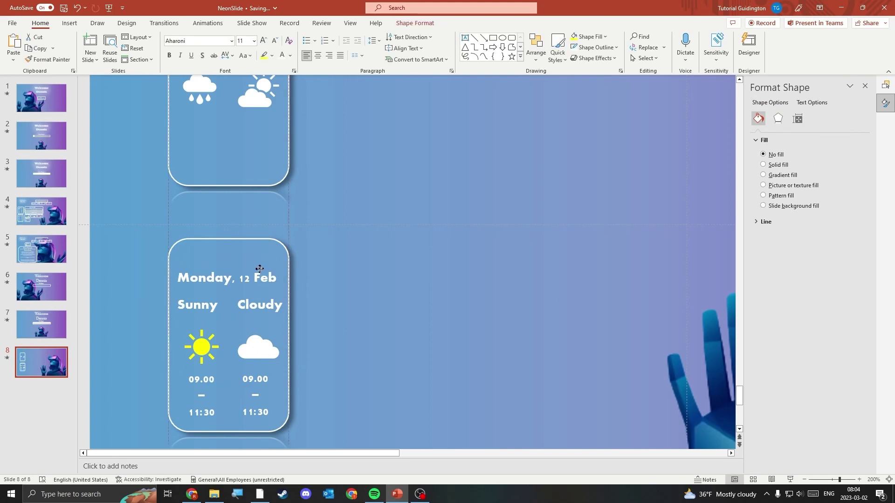
Copy the lower card's texts onto the upper weather card and change the label above the rain icon to "Rainy".
{"action": "scroll", "coordinate": [259, 269], "scroll_direction": "down", "scroll_amount": 5}
{"action": "left_click", "coordinate": [187, 272]}
{"action": "key", "text": "ctrl+c"}
{"action": "key", "text": "ctrl+v"}
{"action": "left_click_drag", "start_coordinate": [190, 268], "coordinate": [182, 106]}
{"action": "double_click", "coordinate": [153, 134]}
{"action": "type", "text": "Rainy"}
{"action": "left_click", "coordinate": [195, 133]}
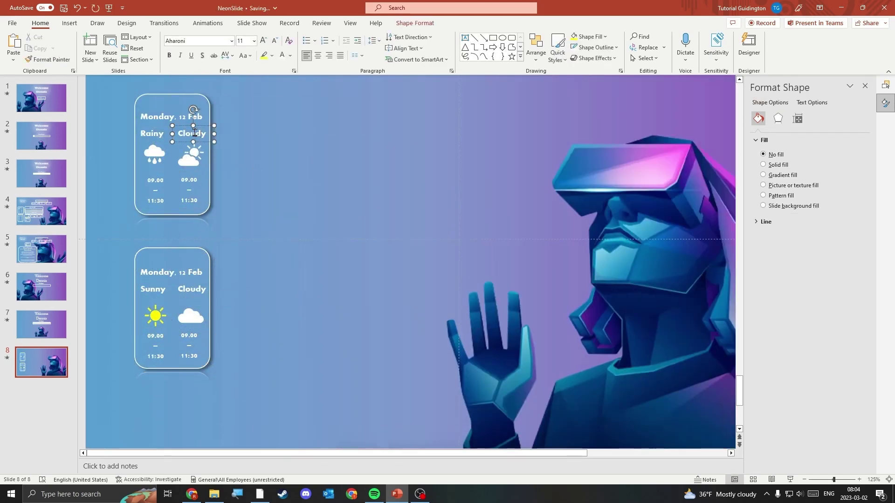
{"action": "left_click", "coordinate": [217, 188]}
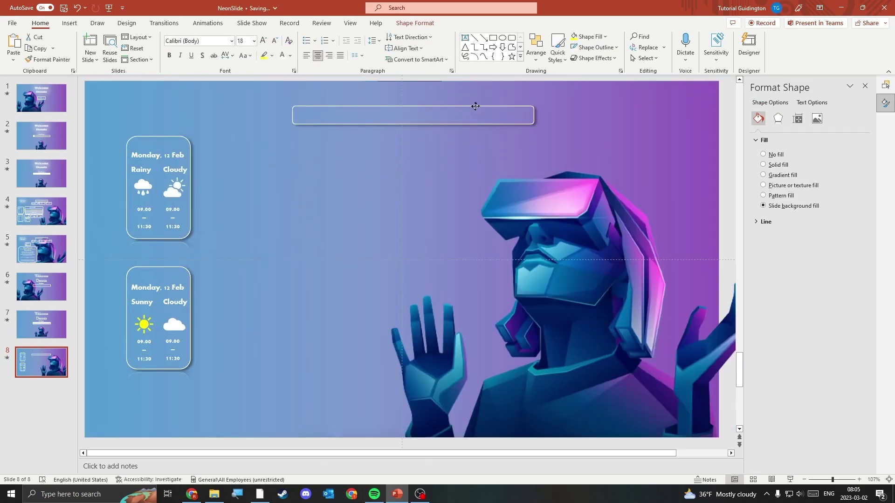
Place the long rounded bar near the slide's upper edge and add three evenly spaced smaller rounded boxes beneath it from copies.
{"action": "left_click_drag", "start_coordinate": [476, 106], "coordinate": [464, 104]}
{"action": "key", "text": "ctrl+c"}
{"action": "key", "text": "ctrl+v"}
{"action": "left_click_drag", "start_coordinate": [531, 110], "coordinate": [521, 149]}
{"action": "key", "text": "ctrl+c"}
{"action": "key", "text": "ctrl+v"}
Copy one of the small rounded boxes, enlarge it into a panel beside the lower weather card, and duplicate that panel.
{"action": "key", "text": "ctrl+v"}
{"action": "left_click", "coordinate": [330, 144]}
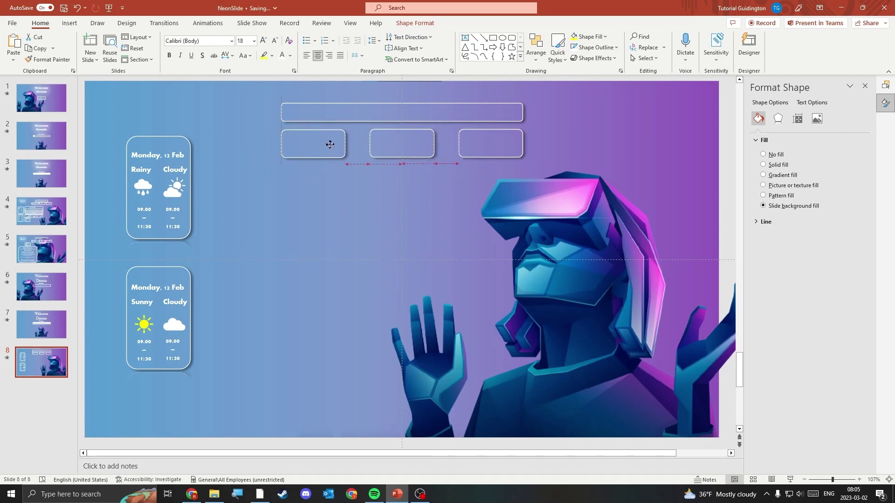
{"action": "left_click", "coordinate": [330, 144]}
{"action": "key", "text": "ctrl+c"}
{"action": "key", "text": "ctrl+v"}
{"action": "left_click_drag", "start_coordinate": [345, 158], "coordinate": [319, 206]}
{"action": "left_click_drag", "start_coordinate": [328, 214], "coordinate": [308, 298]}
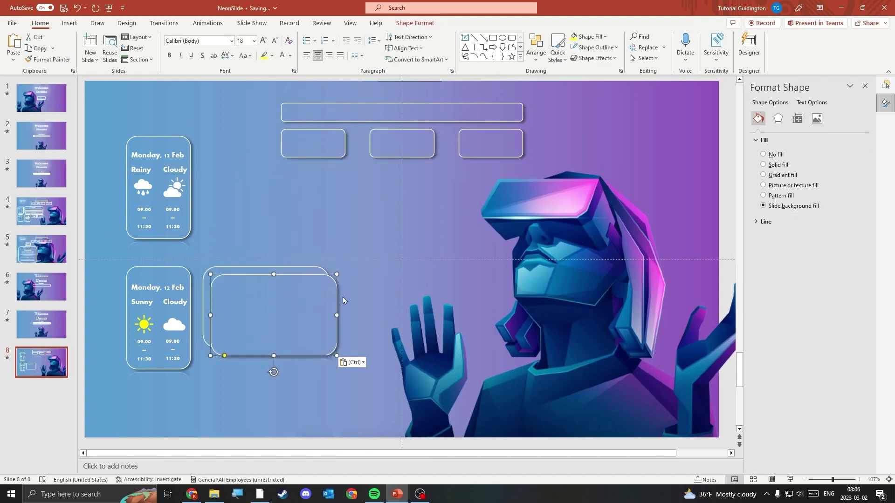
{"action": "left_click_drag", "start_coordinate": [339, 260], "coordinate": [273, 253]}
Duplicate slide 4 and, on the duplicate, move both weather cards off the slide's left edge.
{"action": "right_click", "coordinate": [60, 245]}
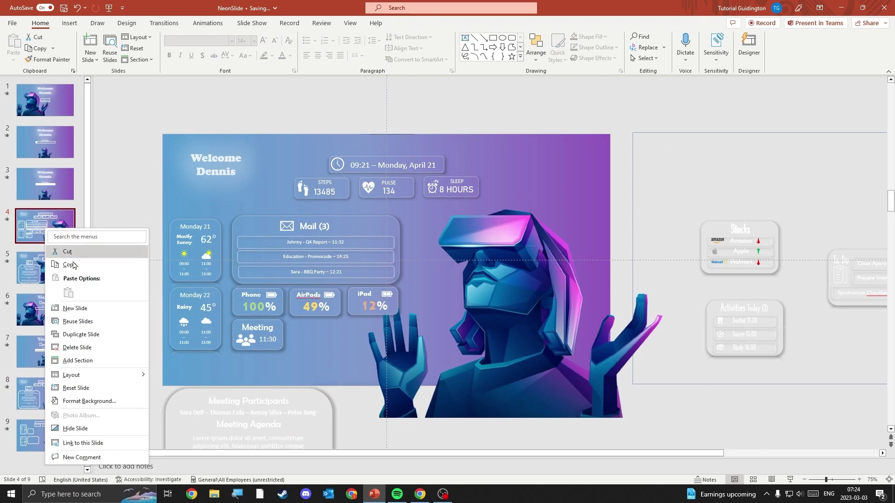
{"action": "left_click", "coordinate": [82, 333]}
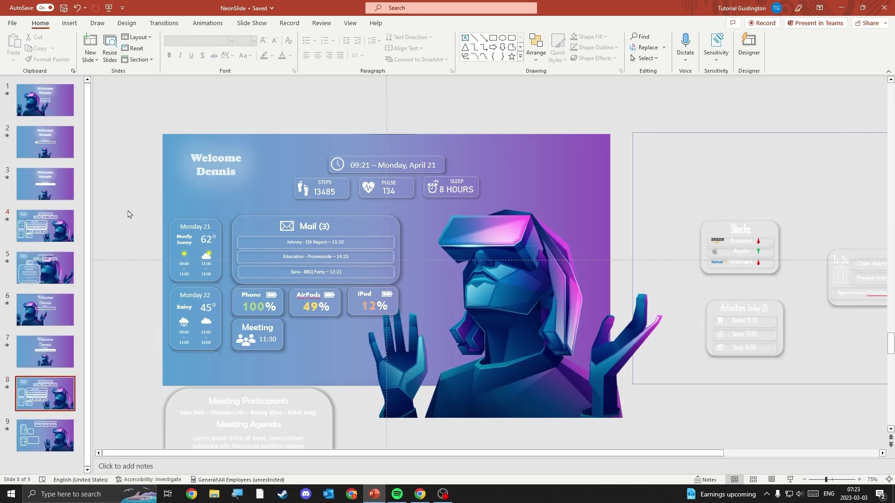
{"action": "left_click_drag", "start_coordinate": [129, 214], "coordinate": [228, 374]}
{"action": "left_click_drag", "start_coordinate": [208, 214], "coordinate": [134, 217]}
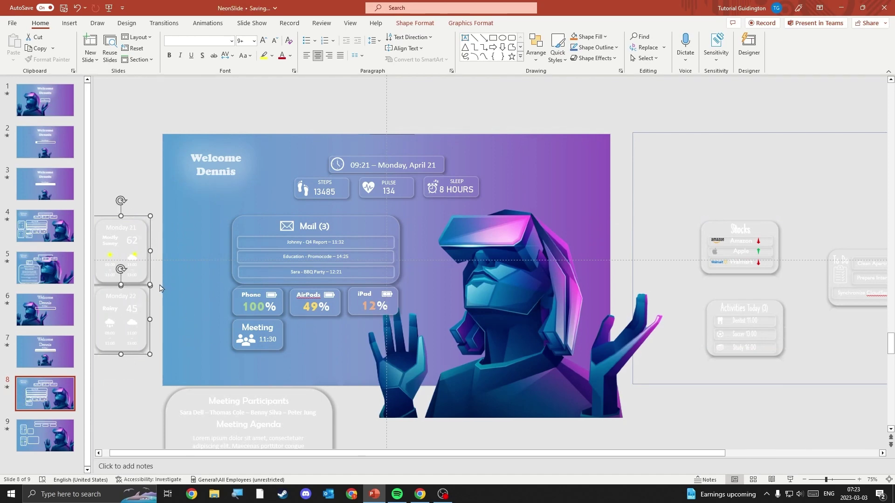
Move the three device battery cards above the slide and the Mail card off its right side.
{"action": "left_click_drag", "start_coordinate": [159, 279], "coordinate": [412, 324]}
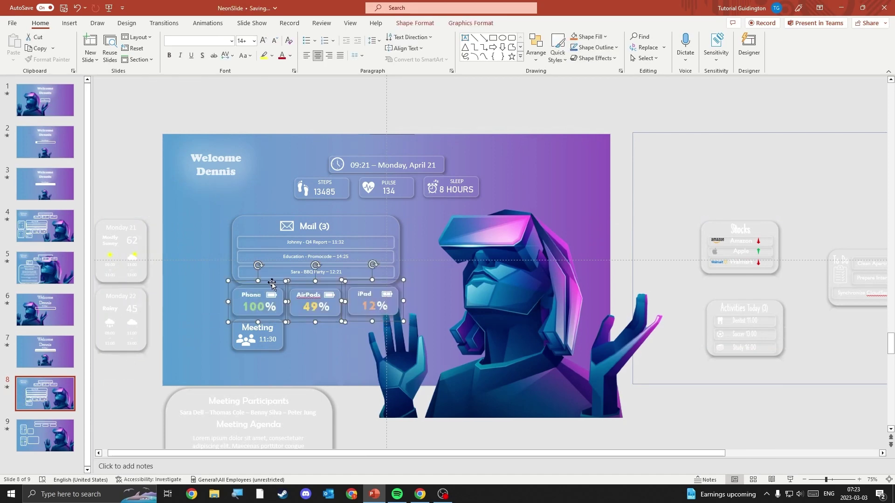
{"action": "left_click_drag", "start_coordinate": [272, 285], "coordinate": [226, 80]}
{"action": "left_click", "coordinate": [135, 193]}
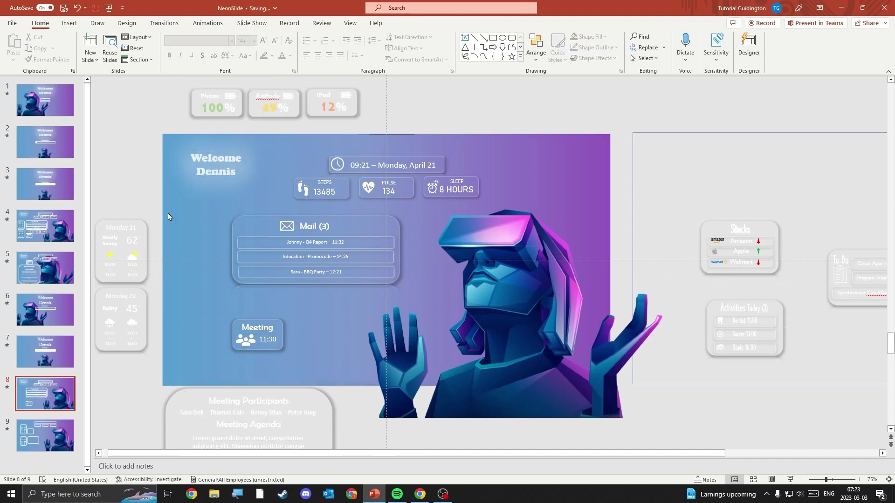
{"action": "left_click_drag", "start_coordinate": [155, 218], "coordinate": [425, 294]}
{"action": "left_click_drag", "start_coordinate": [355, 214], "coordinate": [795, 141]}
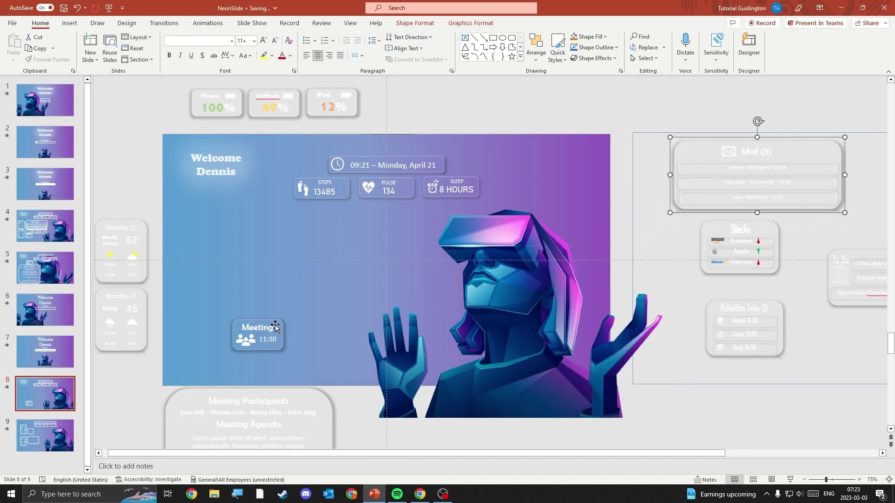
Move the Meeting card up under the greeting and bring the participants and agenda panel onto the slide just below it.
{"action": "left_click_drag", "start_coordinate": [275, 328], "coordinate": [273, 223]}
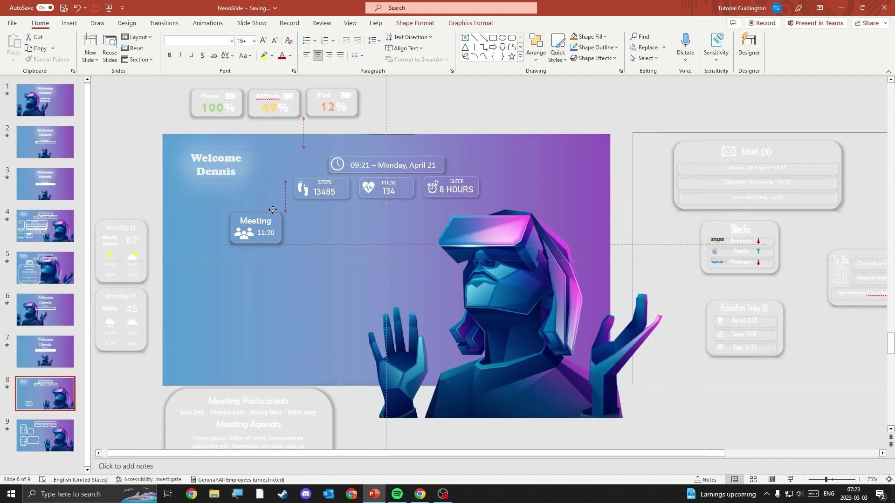
{"action": "left_click", "coordinate": [308, 393]}
{"action": "left_click_drag", "start_coordinate": [284, 386], "coordinate": [275, 197]}
{"action": "left_click", "coordinate": [275, 217]}
{"action": "left_click", "coordinate": [308, 250]}
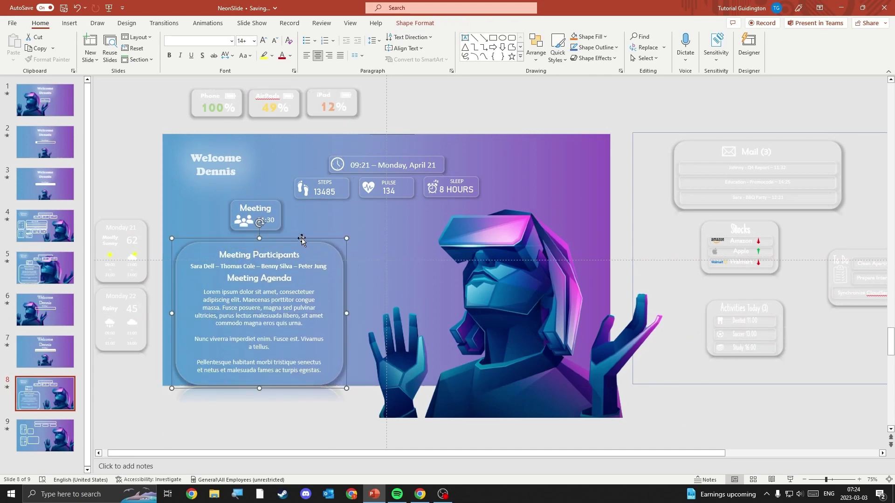
{"action": "left_click_drag", "start_coordinate": [302, 240], "coordinate": [300, 232]}
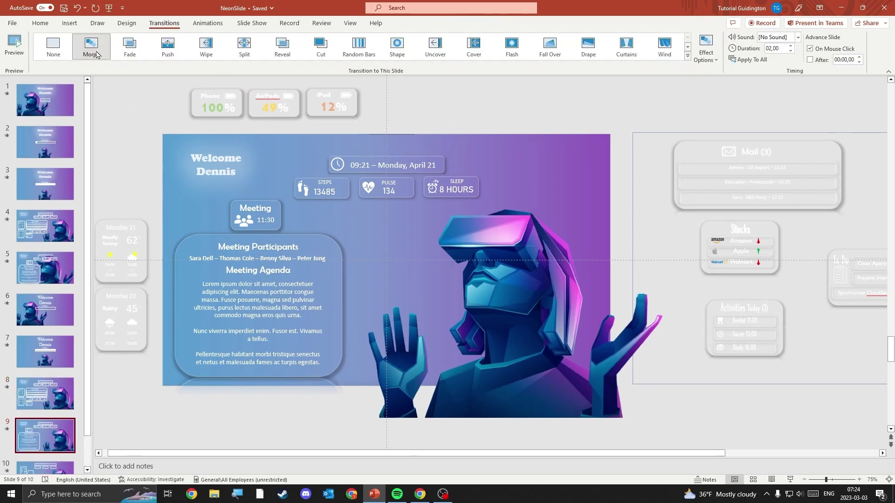
Apply the Morph transition to slide 9 and play the slide show from the beginning through to the dashboard slide.
{"action": "left_click", "coordinate": [90, 47]}
{"action": "key", "text": "F5"}
{"action": "key", "text": "Right"}
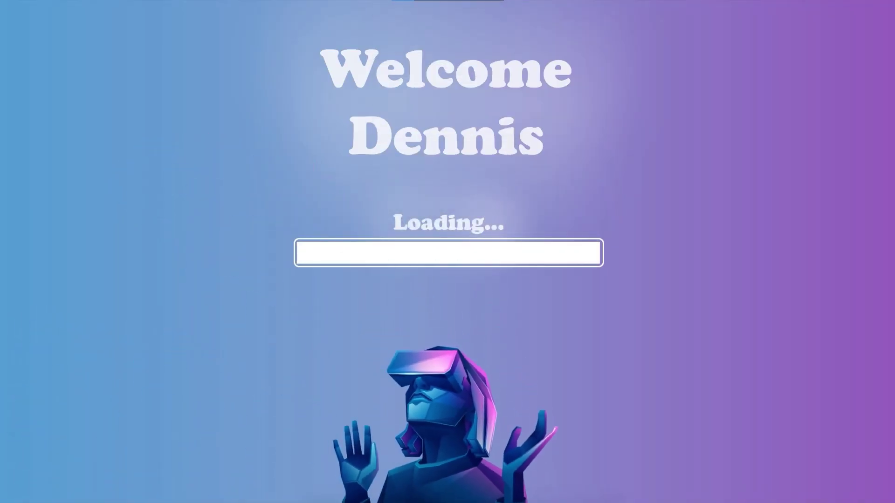
{"action": "key", "text": "Right"}
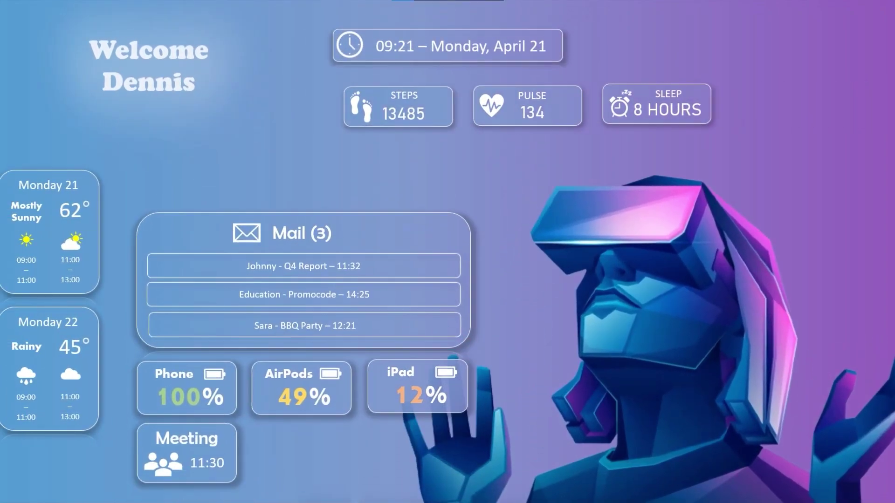